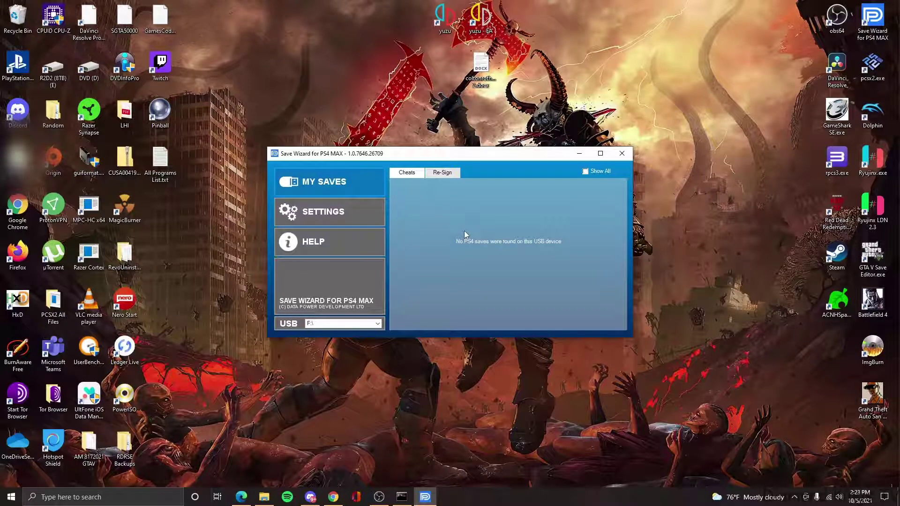
Step: Look over the Save Wizard download page and the SaveWizard.msi installer folder, then close both
{"action": "left_click", "coordinate": [334, 497]}
{"action": "scroll", "coordinate": [467, 323], "scroll_direction": "up", "scroll_amount": 2}
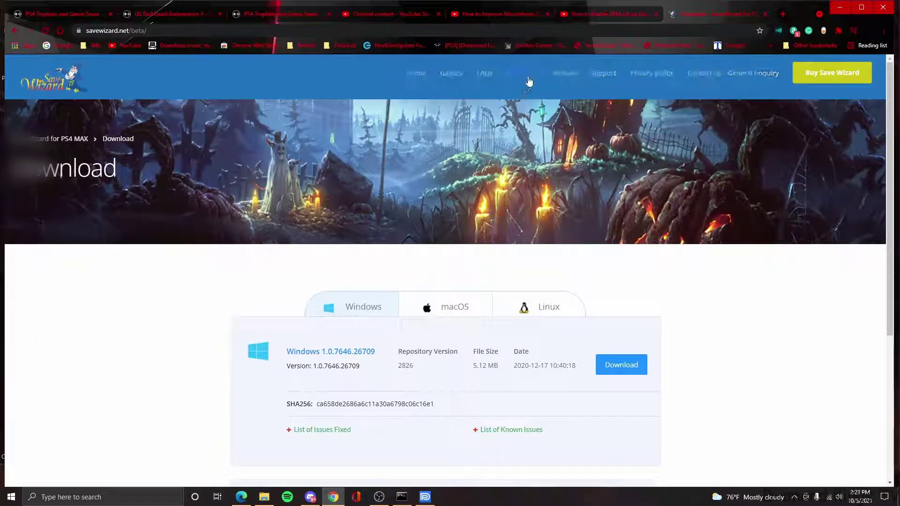
{"action": "scroll", "coordinate": [432, 308], "scroll_direction": "down", "scroll_amount": 1}
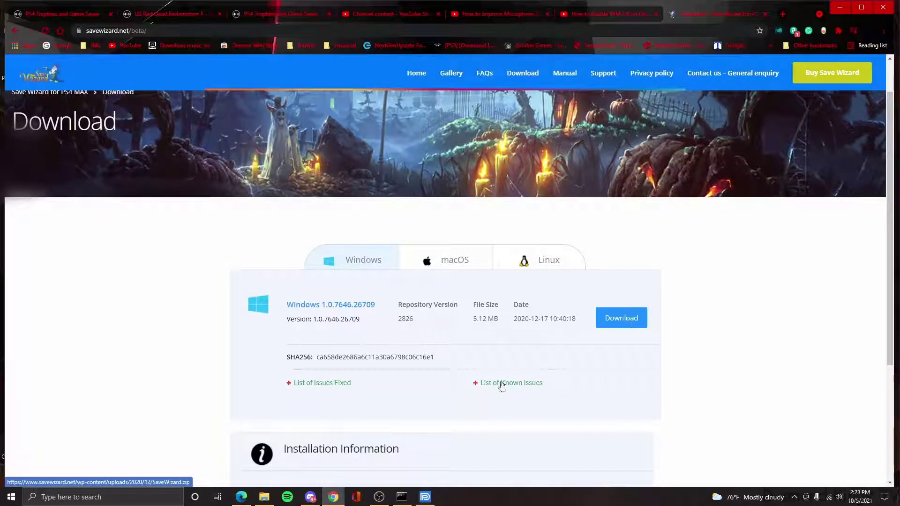
{"action": "key", "text": "alt+Tab"}
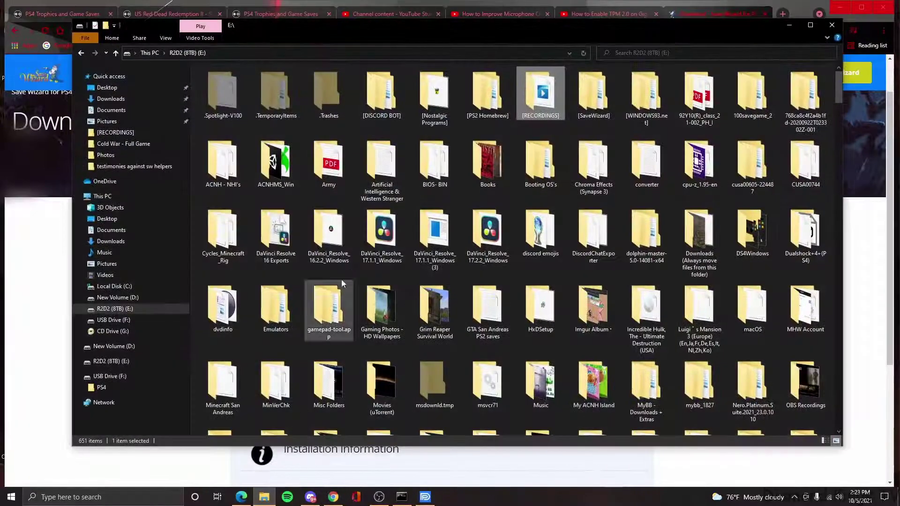
{"action": "double_click", "coordinate": [593, 94]}
{"action": "double_click", "coordinate": [223, 91]}
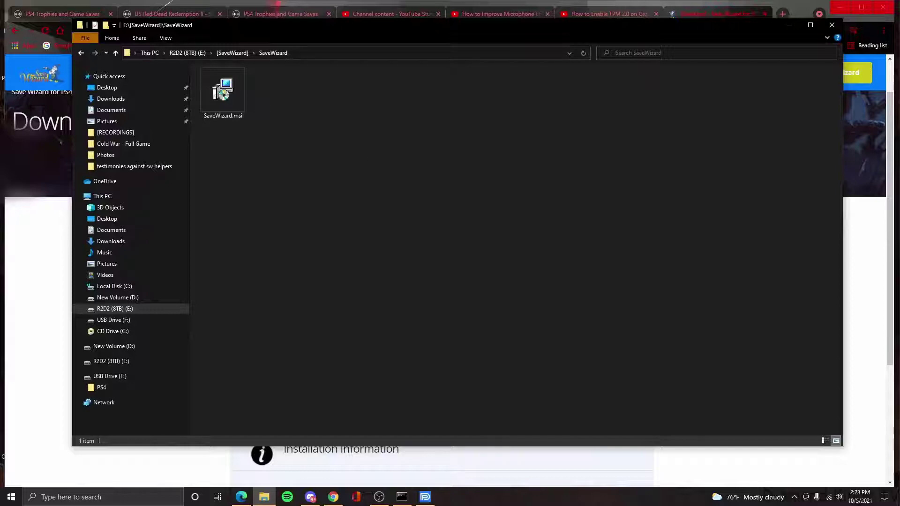
{"action": "left_click", "coordinate": [833, 27]}
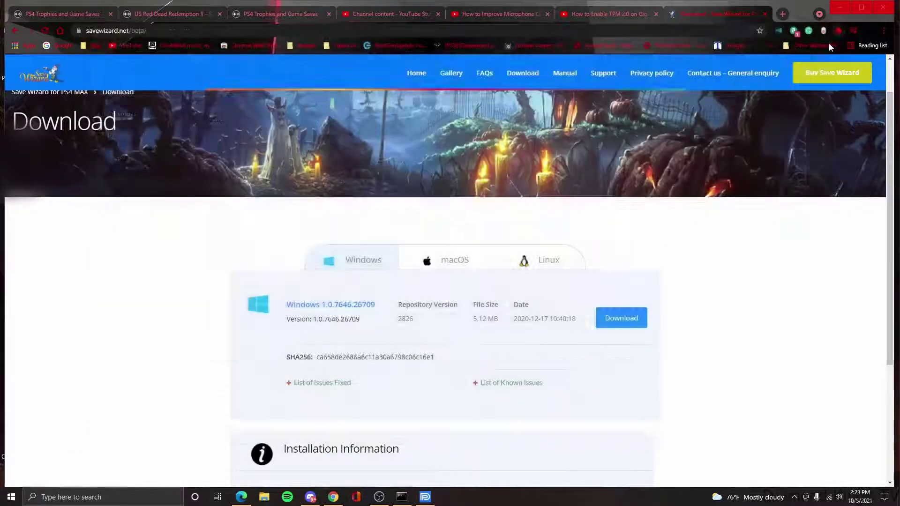
{"action": "left_click", "coordinate": [836, 8]}
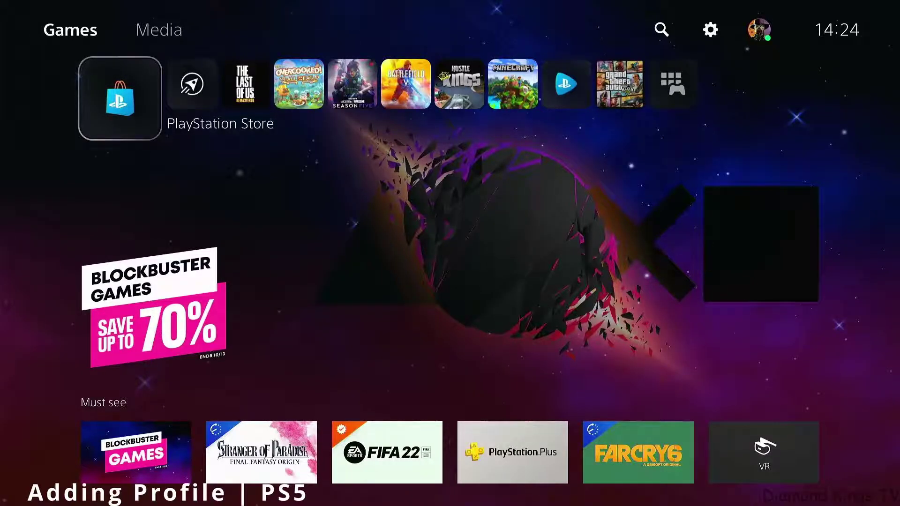
Step: On the PS5, go to Settings > Saved Data and Game/App Settings > Saved Data (PS4) > Console Storage
{"action": "key", "text": "Up"}
{"action": "key", "text": "Right"}
{"action": "key", "text": "Right"}
{"action": "key", "text": "Left"}
{"action": "key", "text": "Return"}
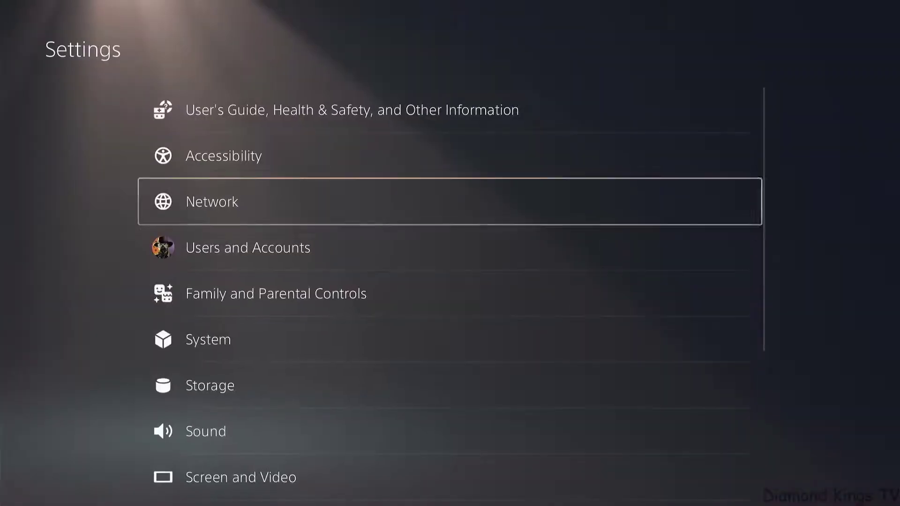
{"action": "key", "text": "Down"}
{"action": "key", "text": "Down"}
{"action": "key", "text": "Down"}
{"action": "key", "text": "Down"}
{"action": "key", "text": "Down"}
{"action": "key", "text": "Down"}
{"action": "key", "text": "Down"}
{"action": "key", "text": "Down"}
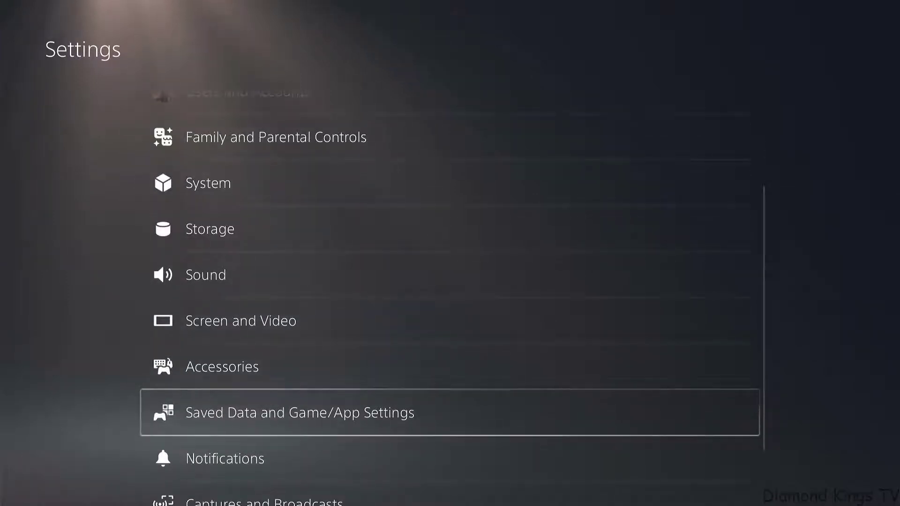
{"action": "key", "text": "Return"}
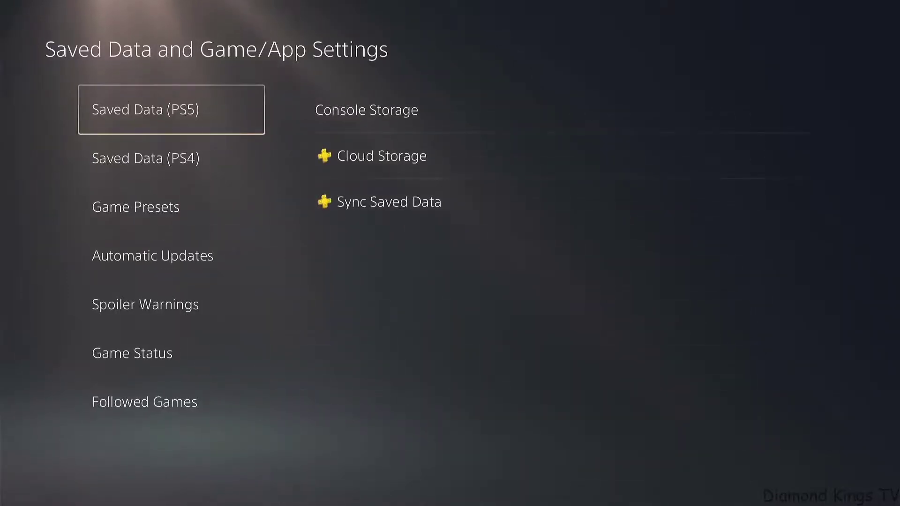
{"action": "key", "text": "Down"}
{"action": "key", "text": "Right"}
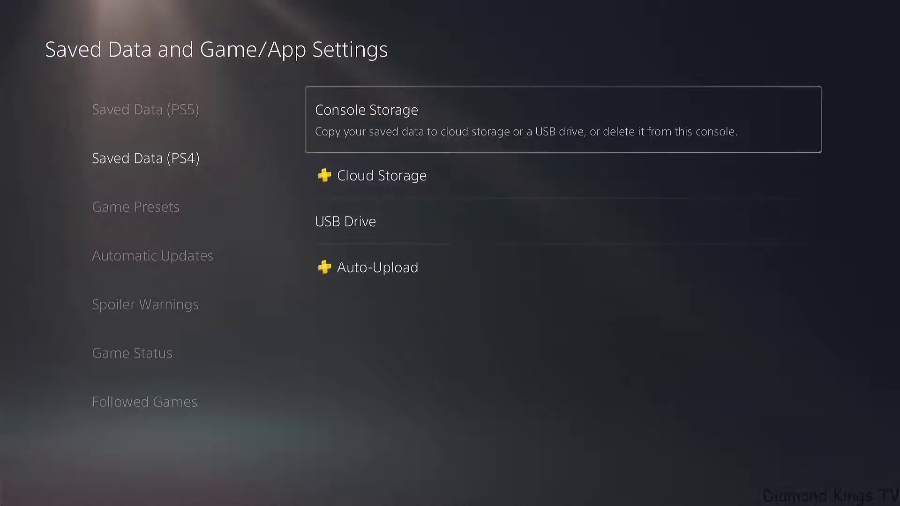
{"action": "key", "text": "Return"}
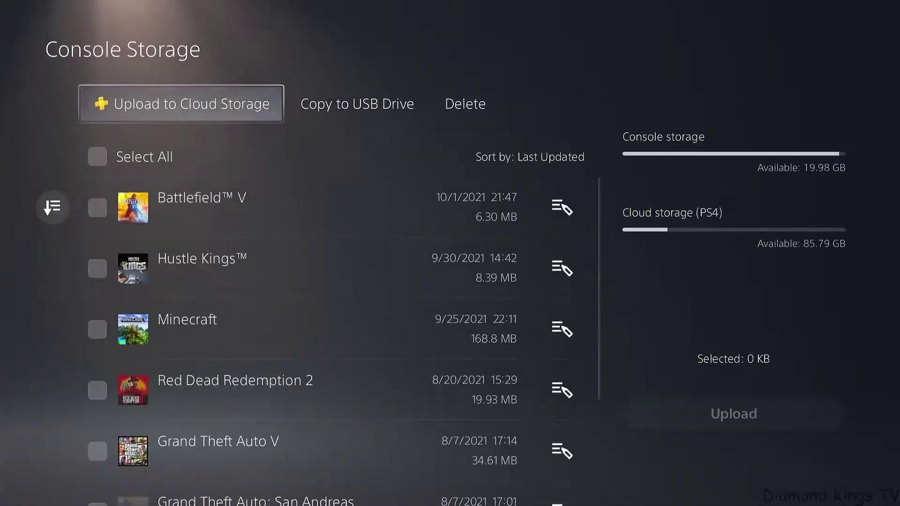
Step: In Copy to USB Drive, open GTA V's individual saves and tick The Last One (100.0%)
{"action": "key", "text": "Right"}
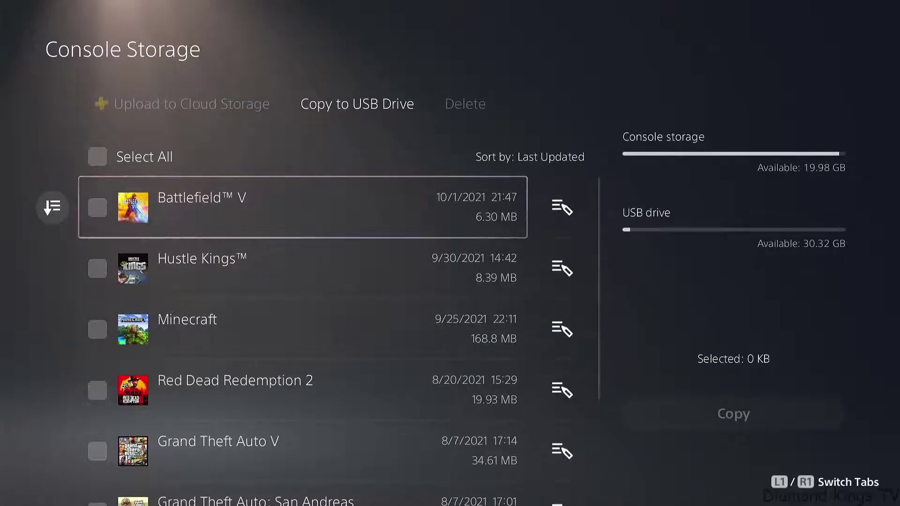
{"action": "key", "text": "Down"}
{"action": "key", "text": "Down"}
{"action": "key", "text": "Down"}
{"action": "key", "text": "Down"}
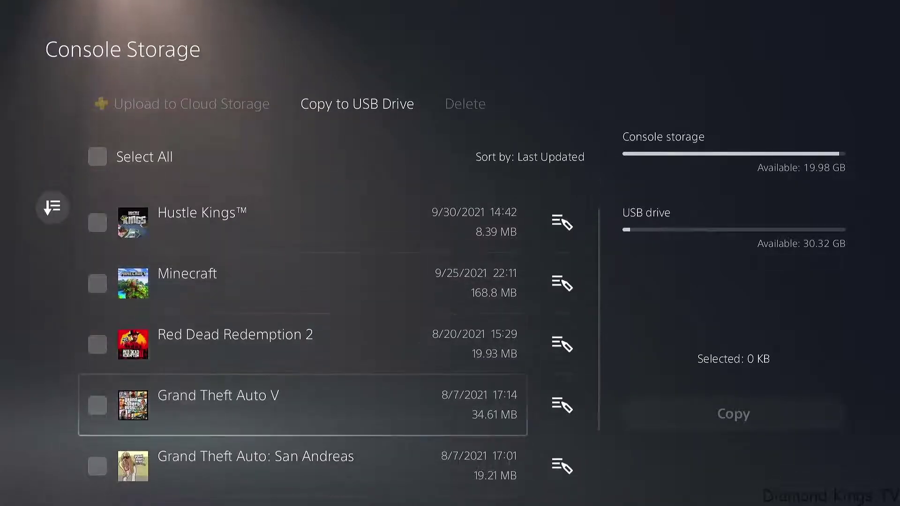
{"action": "key", "text": "Return"}
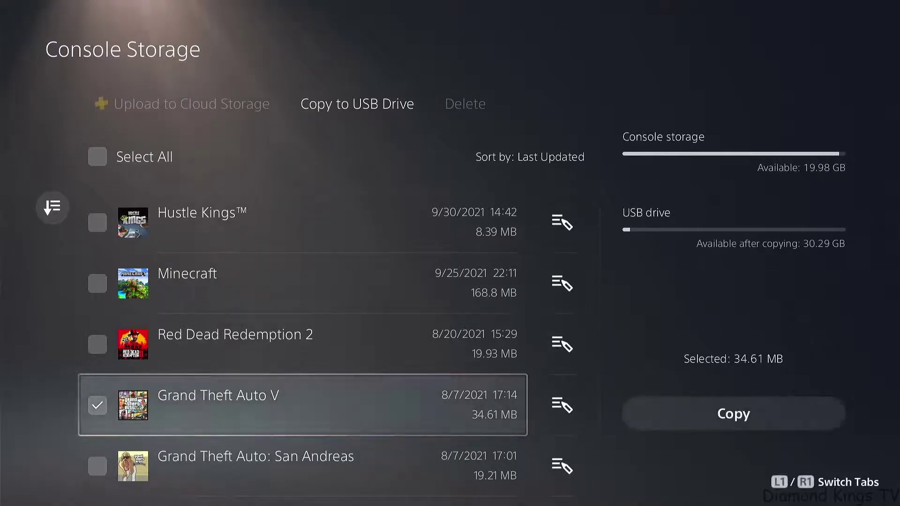
{"action": "key", "text": "Return"}
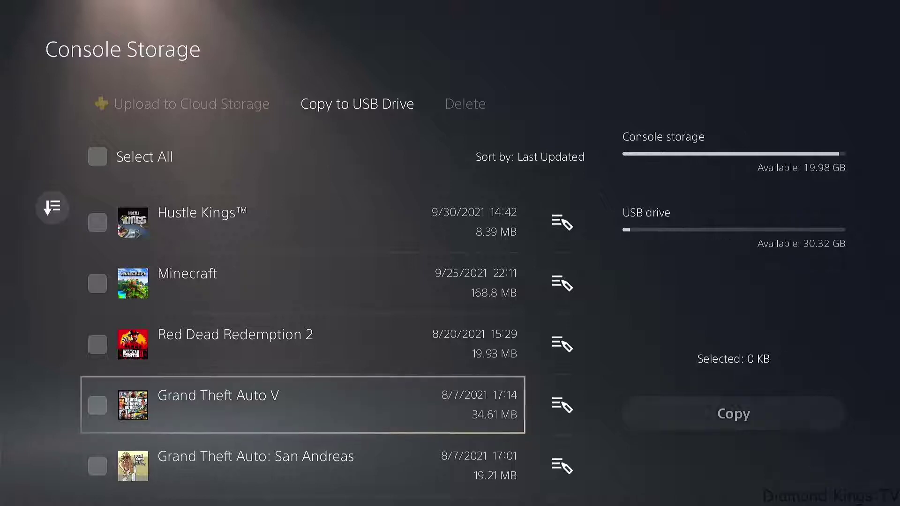
{"action": "key", "text": "Right"}
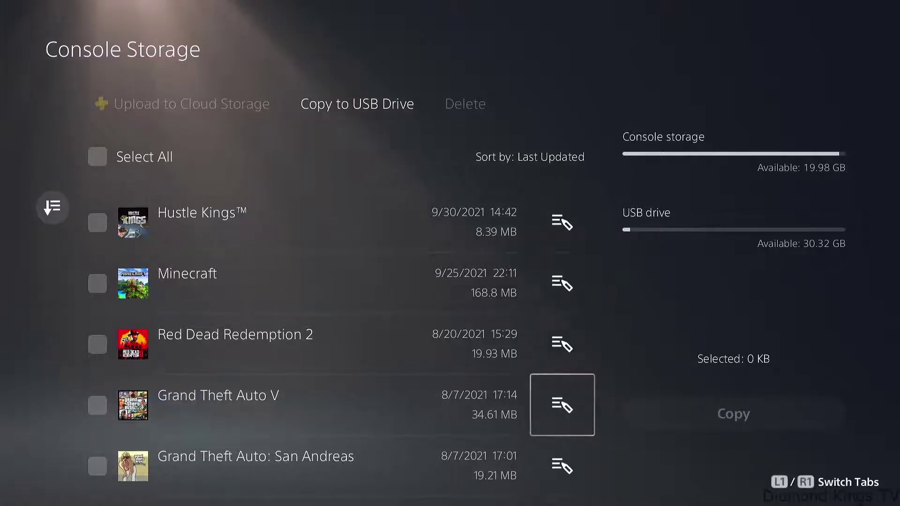
{"action": "key", "text": "Return"}
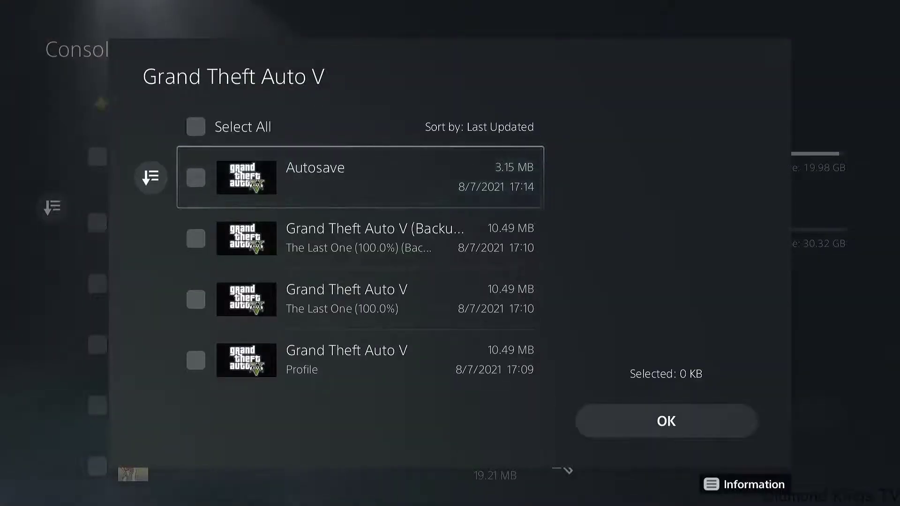
{"action": "key", "text": "Down"}
{"action": "key", "text": "Down"}
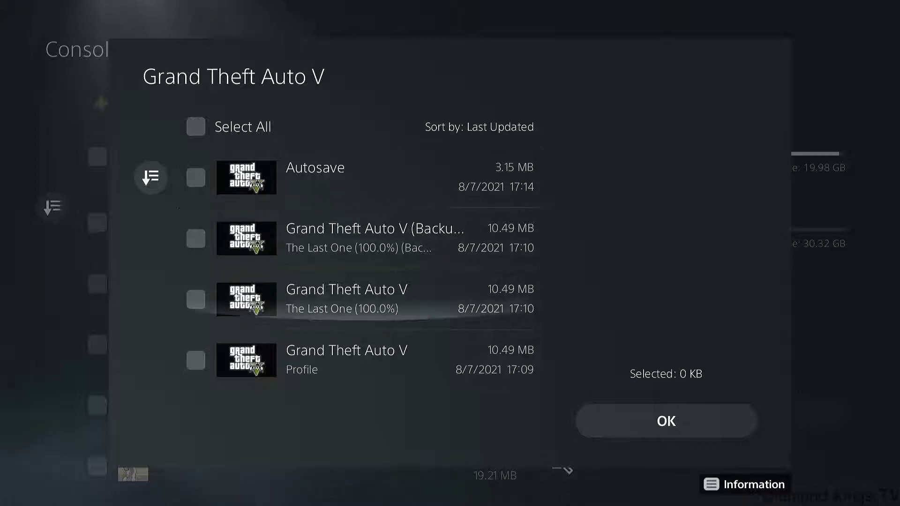
{"action": "key", "text": "Return"}
Step: Confirm the selection, copy the 10.49 MB save to USB, and back out to Home
{"action": "key", "text": "Right"}
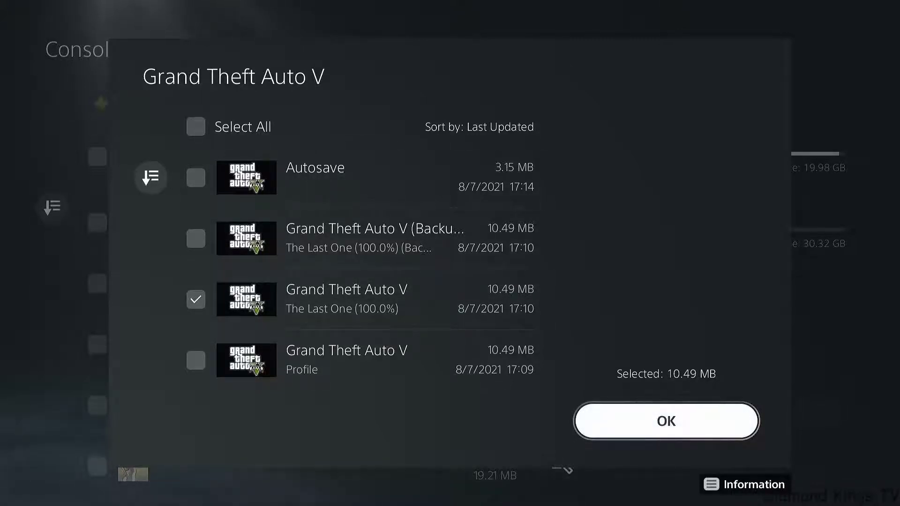
{"action": "key", "text": "Return"}
{"action": "key", "text": "Right"}
{"action": "key", "text": "Return"}
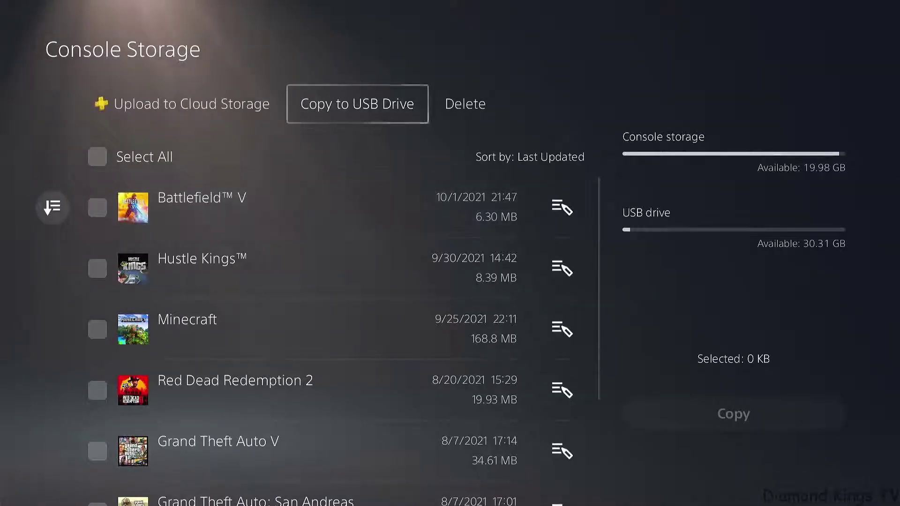
{"action": "key", "text": "Escape"}
{"action": "key", "text": "Left"}
{"action": "key", "text": "Escape"}
{"action": "key", "text": "Escape"}
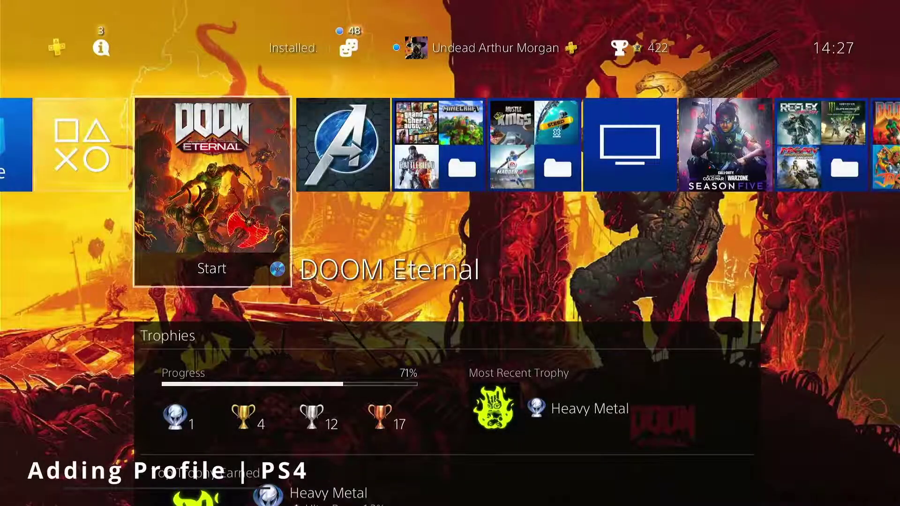
Step: On the PS4, go to Settings > Application Saved Data Management > System Storage > Copy to USB Storage Device
{"action": "key", "text": "Up"}
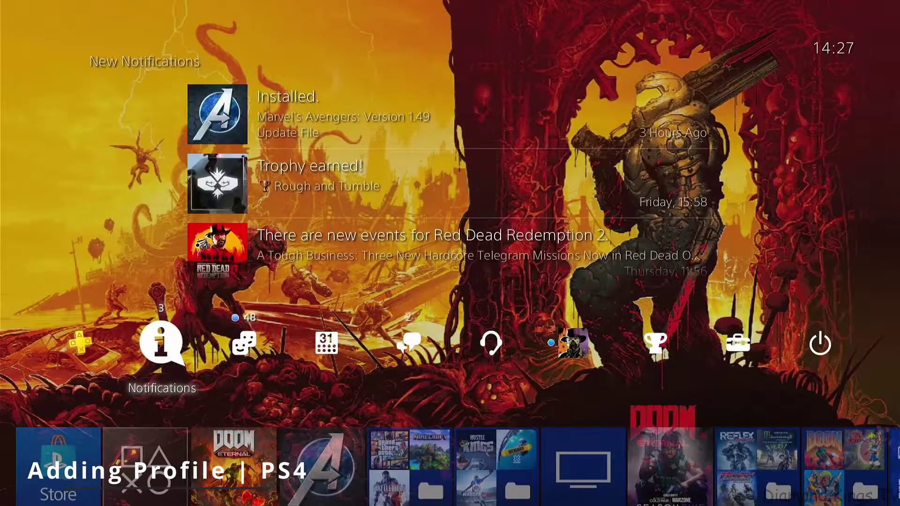
{"action": "key", "text": "Right"}
{"action": "key", "text": "Right"}
{"action": "key", "text": "Right"}
{"action": "key", "text": "Right"}
{"action": "key", "text": "Right"}
{"action": "key", "text": "Right"}
{"action": "key", "text": "Right"}
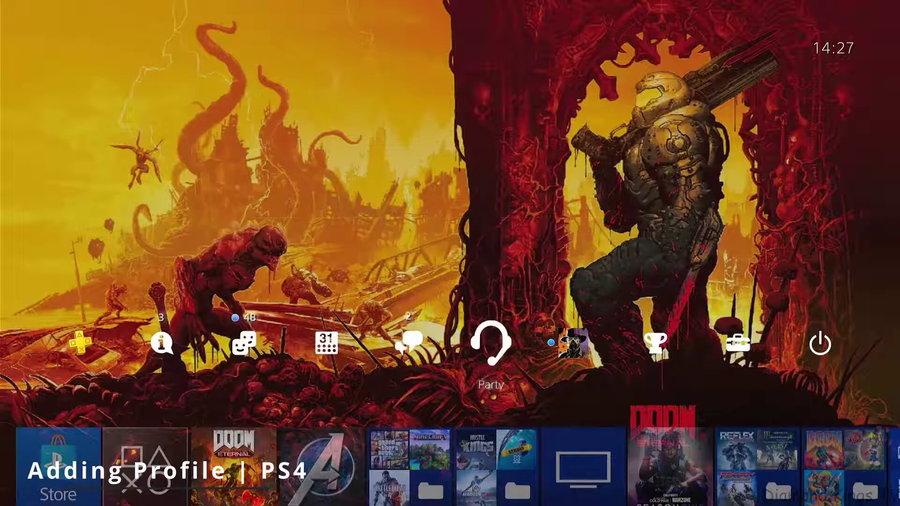
{"action": "key", "text": "Return"}
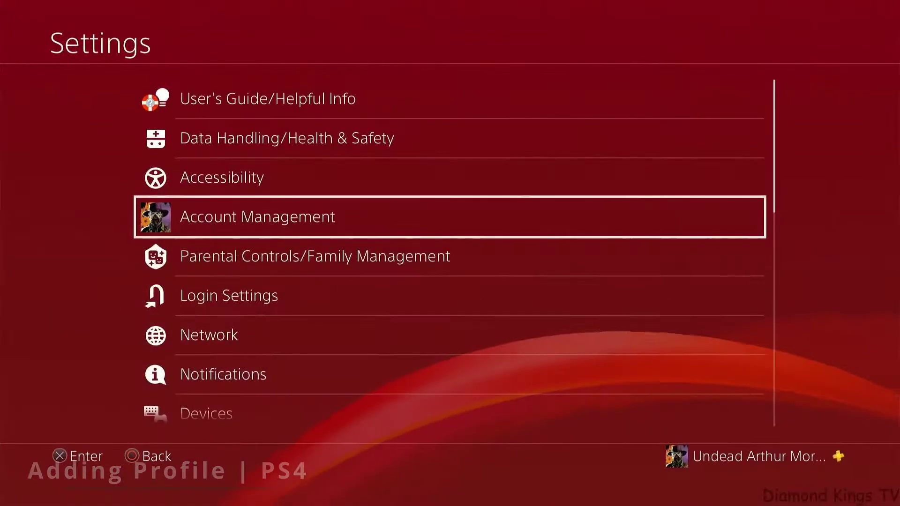
{"action": "key", "text": "Down"}
{"action": "key", "text": "Down"}
{"action": "key", "text": "Down"}
{"action": "key", "text": "Down"}
{"action": "key", "text": "Down"}
{"action": "key", "text": "Down"}
{"action": "key", "text": "Down"}
{"action": "key", "text": "Down"}
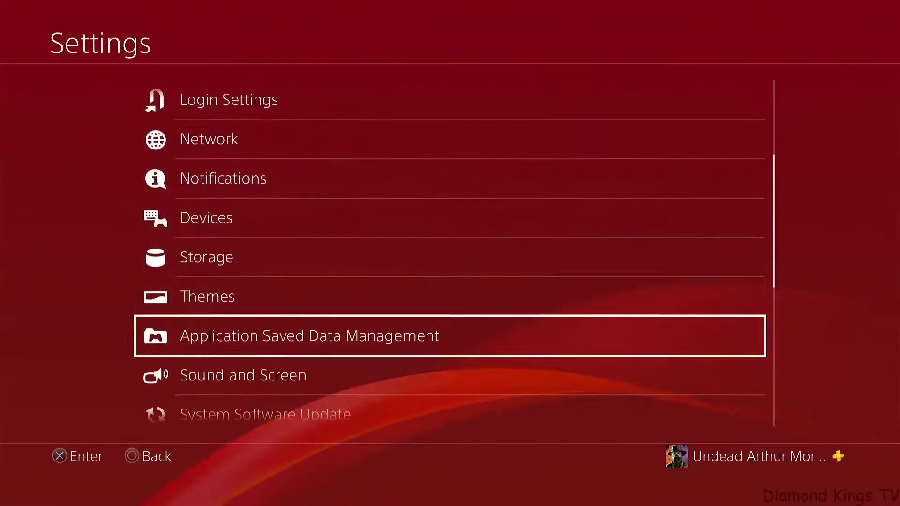
{"action": "key", "text": "Return"}
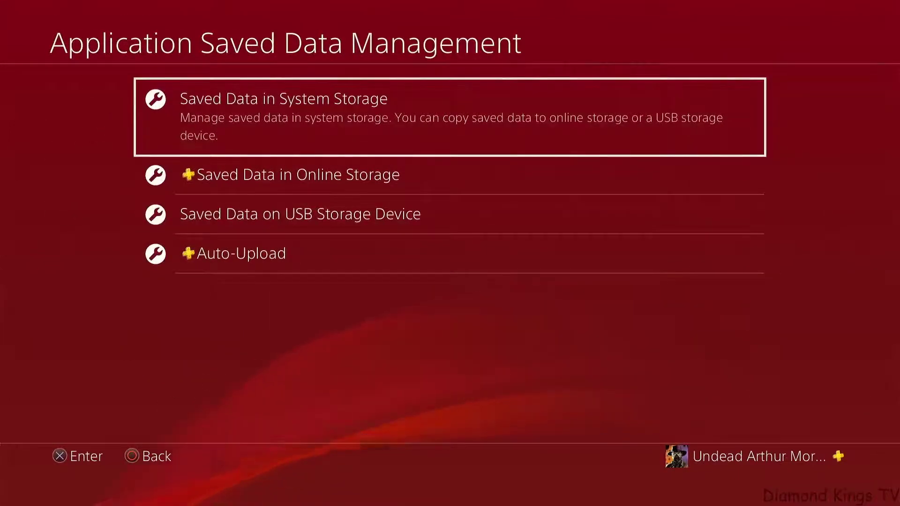
{"action": "key", "text": "Return"}
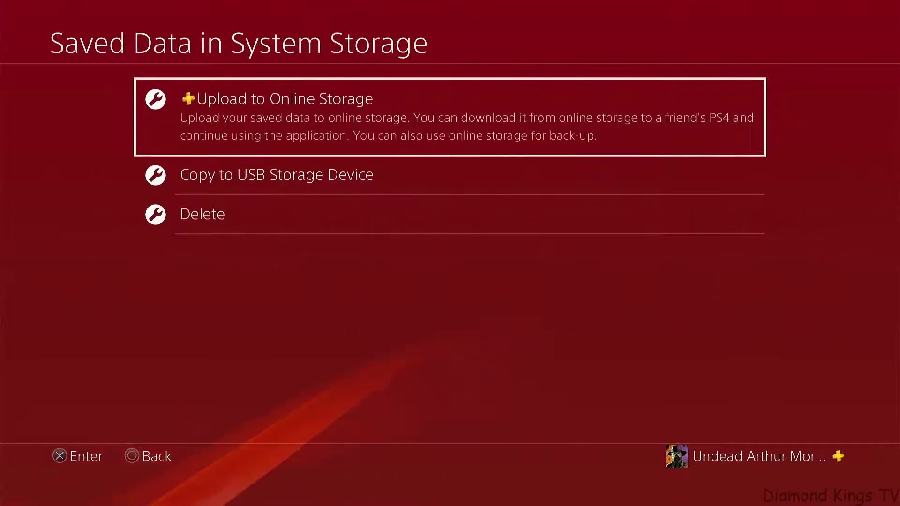
{"action": "key", "text": "Down"}
{"action": "key", "text": "Return"}
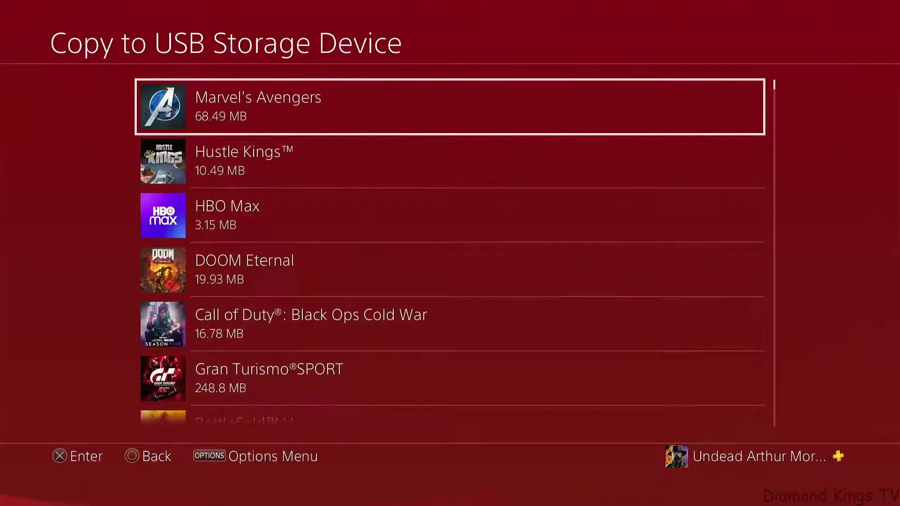
Step: Tick Grand Theft Auto V's 8/4/2019 save and copy it to the USB drive
{"action": "key", "text": "Down"}
{"action": "key", "text": "Down"}
{"action": "key", "text": "Down"}
{"action": "key", "text": "Down"}
{"action": "key", "text": "Down"}
{"action": "key", "text": "Down"}
{"action": "key", "text": "Down"}
{"action": "key", "text": "Down"}
{"action": "key", "text": "Down"}
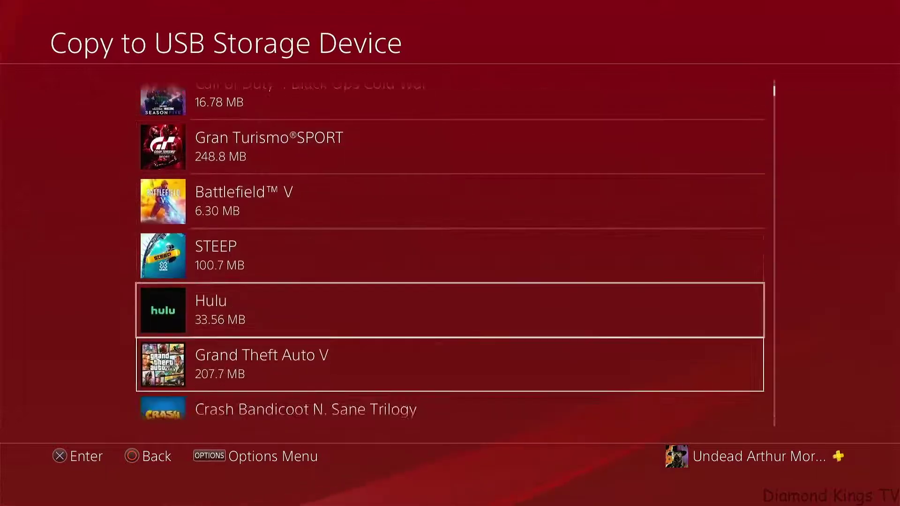
{"action": "key", "text": "Down"}
{"action": "key", "text": "Up"}
{"action": "key", "text": "Return"}
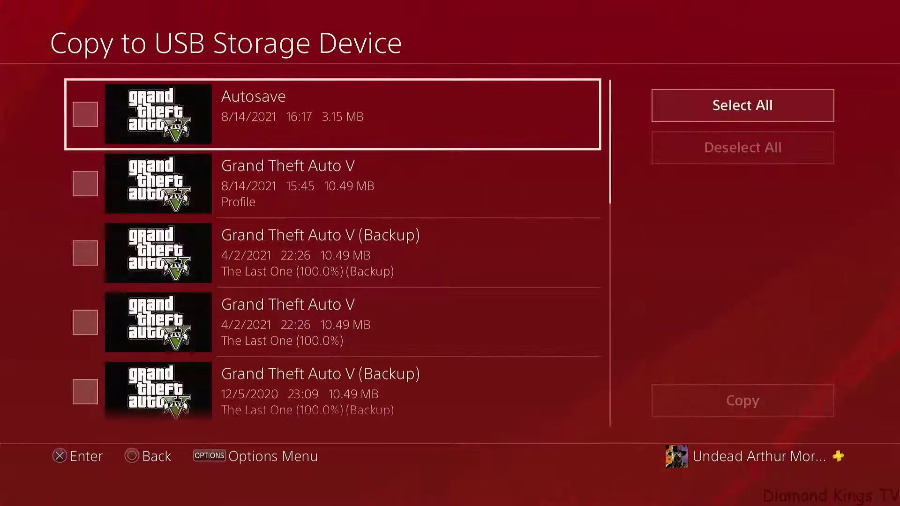
{"action": "key", "text": "Down"}
{"action": "key", "text": "Down"}
{"action": "key", "text": "Down"}
{"action": "key", "text": "Down"}
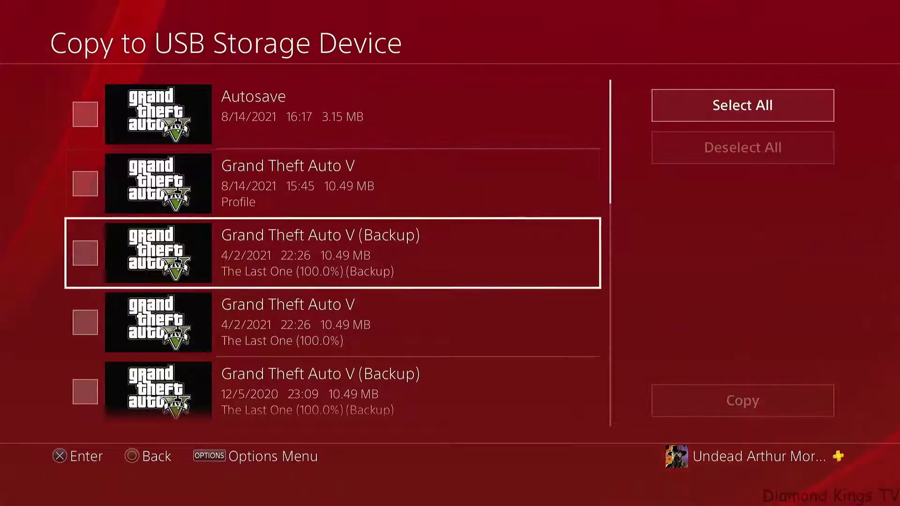
{"action": "key", "text": "Down"}
{"action": "key", "text": "Down"}
{"action": "key", "text": "Down"}
{"action": "key", "text": "Down"}
{"action": "key", "text": "Down"}
{"action": "key", "text": "Down"}
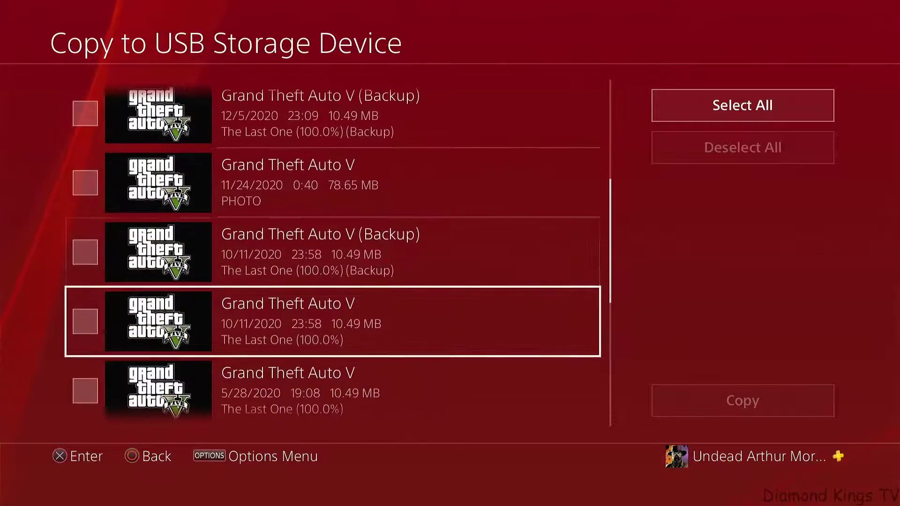
{"action": "key", "text": "Down"}
{"action": "key", "text": "Down"}
{"action": "key", "text": "Return"}
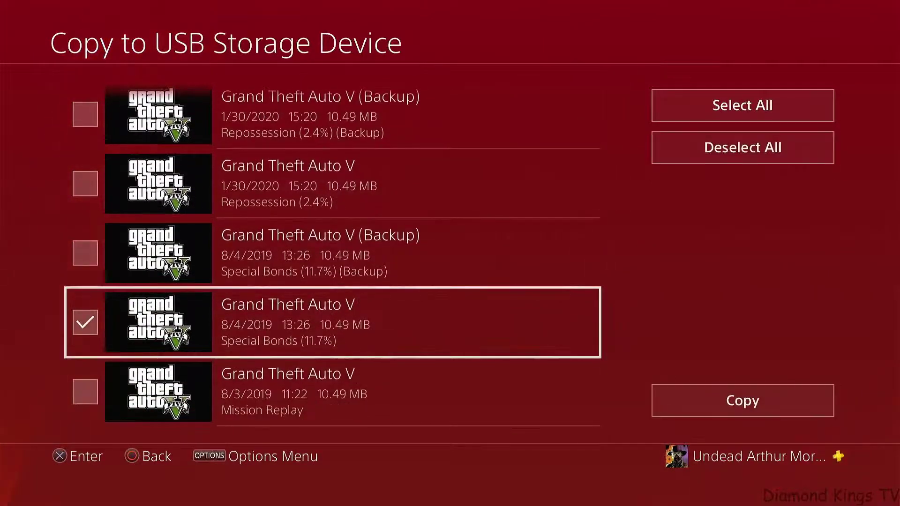
{"action": "key", "text": "Right"}
{"action": "key", "text": "Return"}
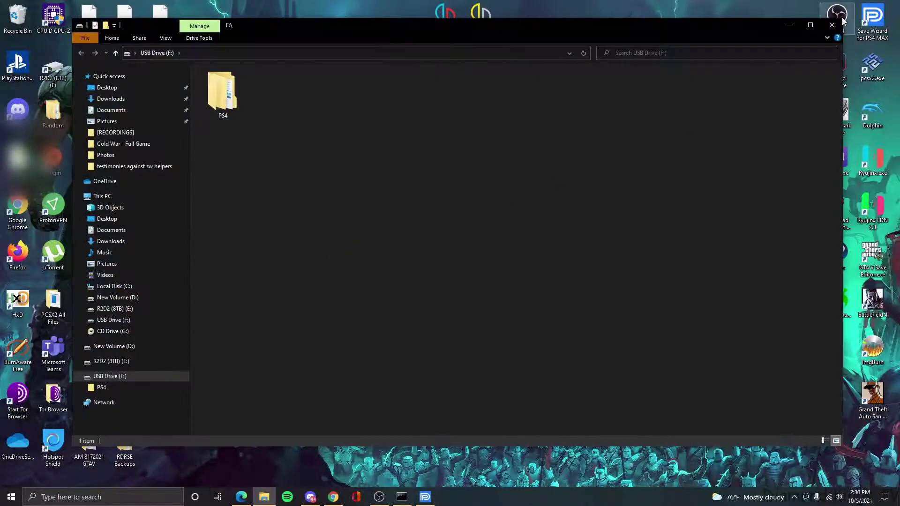
Step: Browse the USB drive's PS4 > SAVEDATA > profile > CUSA00419 folder, close Explorer, and expand GTA V
{"action": "double_click", "coordinate": [228, 98]}
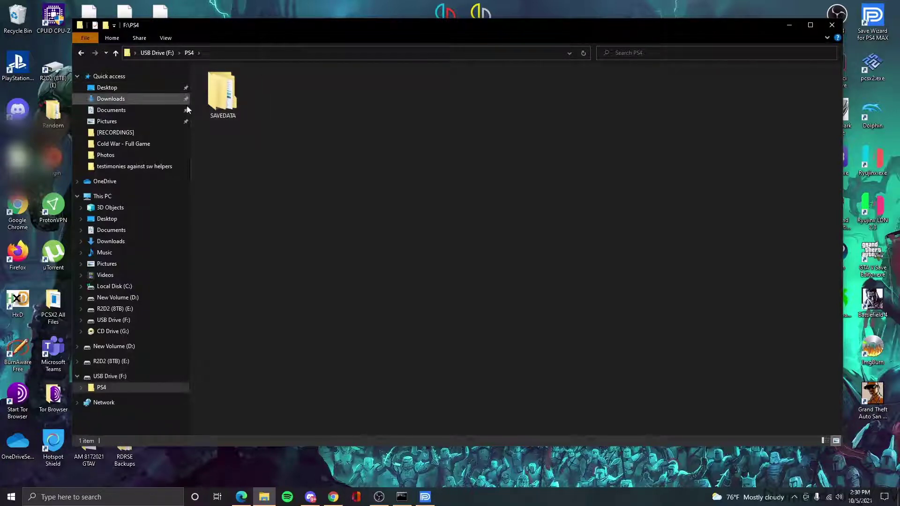
{"action": "double_click", "coordinate": [220, 109]}
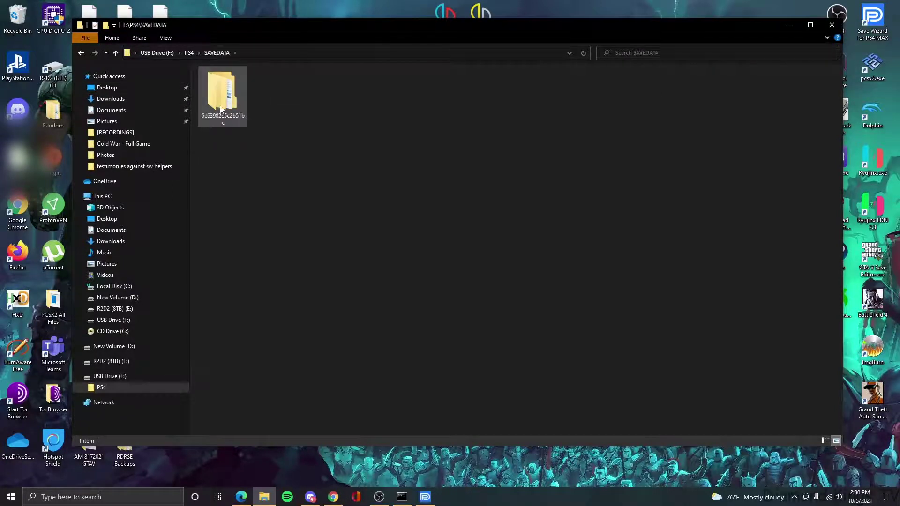
{"action": "double_click", "coordinate": [221, 109]}
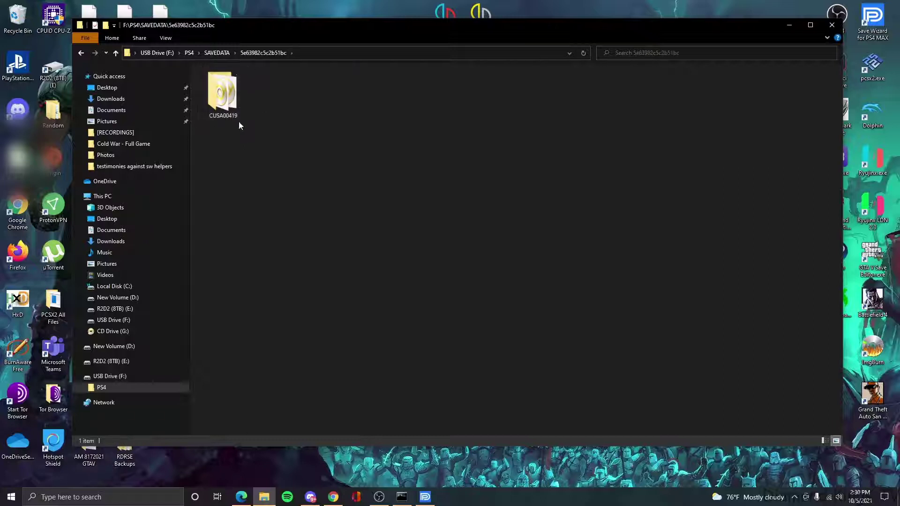
{"action": "double_click", "coordinate": [235, 104]}
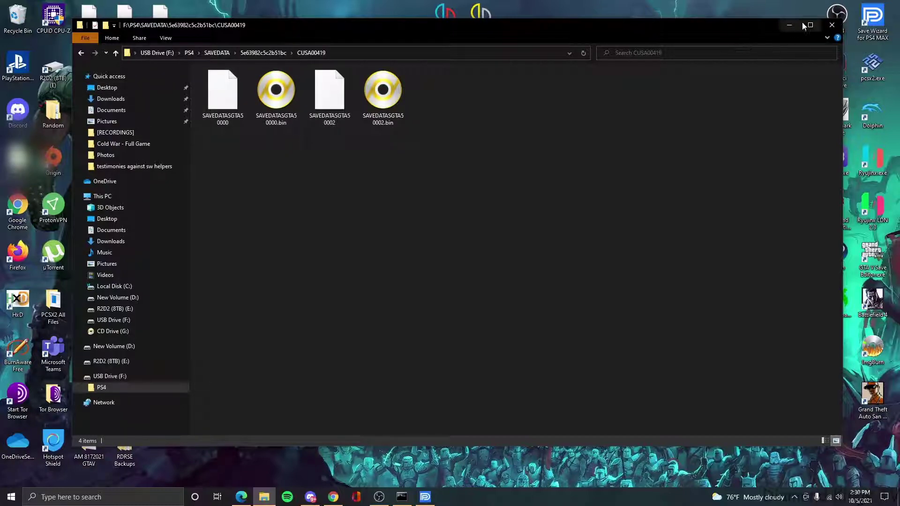
{"action": "left_click", "coordinate": [829, 25]}
{"action": "double_click", "coordinate": [485, 148]}
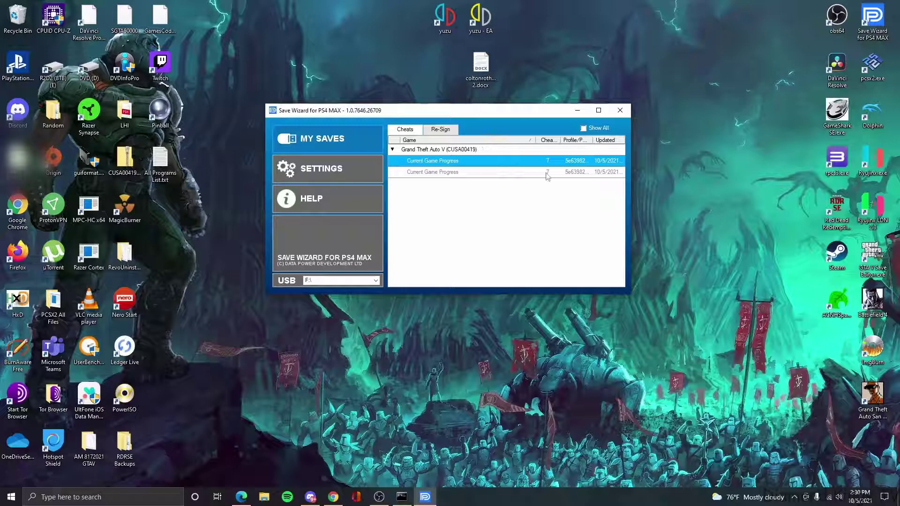
Step: Register a stored profile to both GTA V Current Game Progress saves and apply it
{"action": "left_click", "coordinate": [547, 173]}
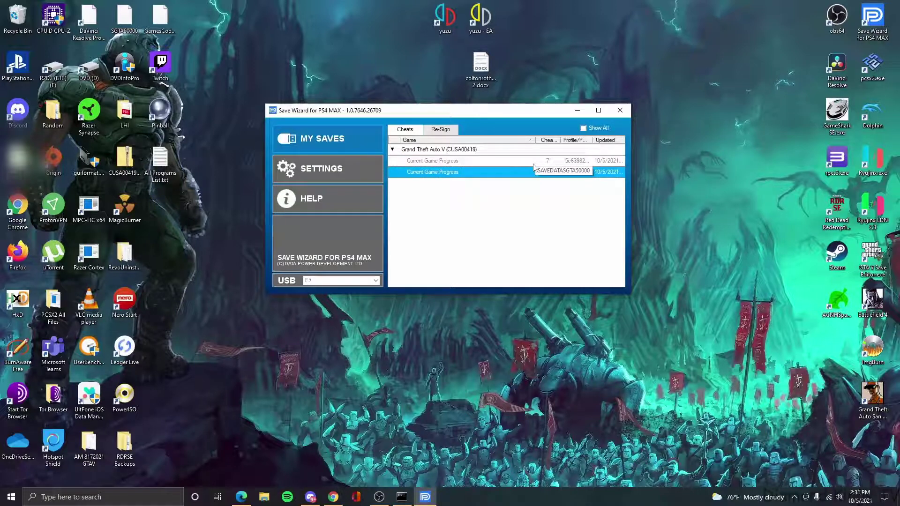
{"action": "left_click", "coordinate": [569, 162]}
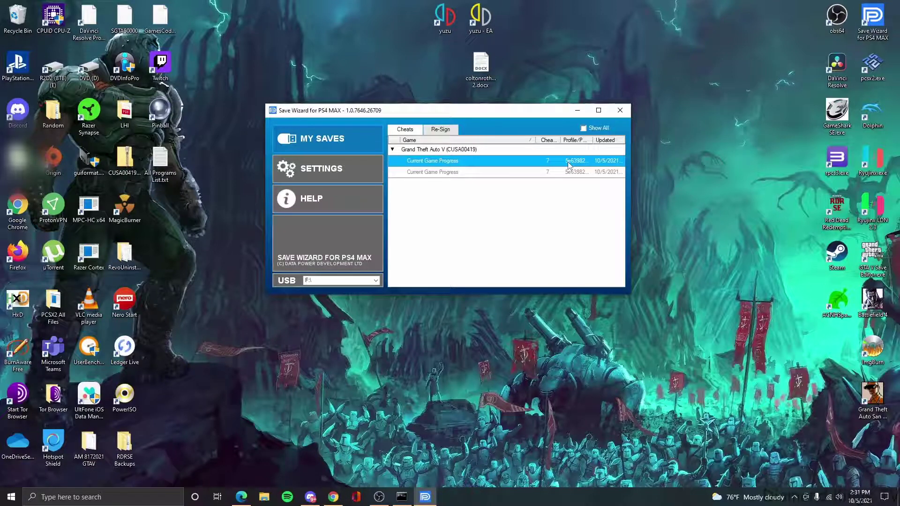
{"action": "right_click", "coordinate": [569, 165]}
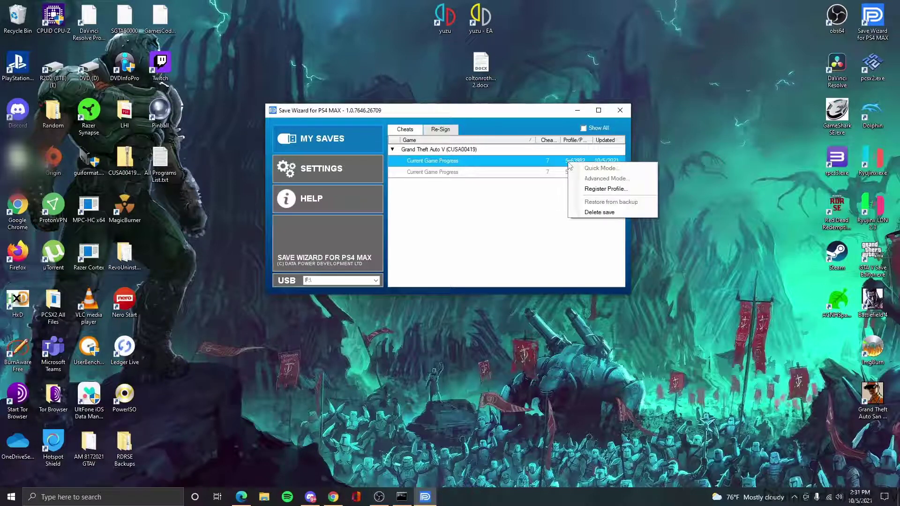
{"action": "left_click", "coordinate": [583, 189]}
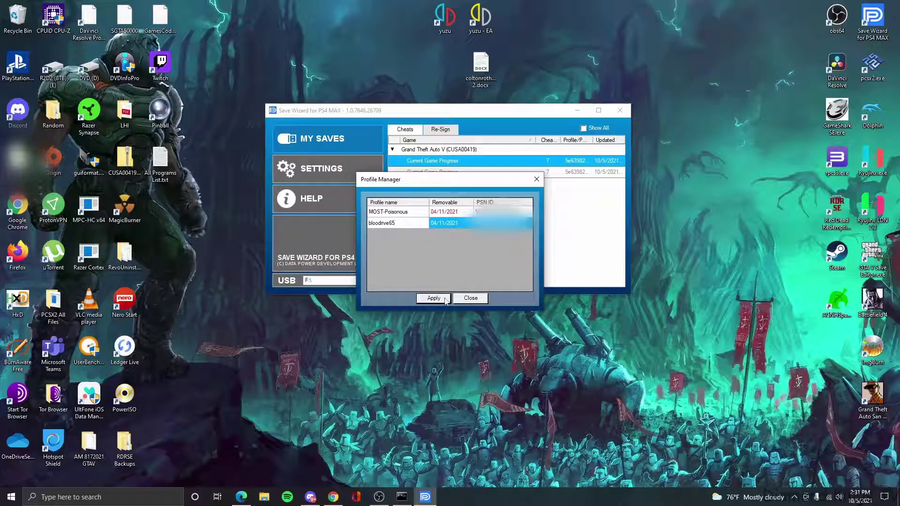
{"action": "left_click", "coordinate": [445, 300]}
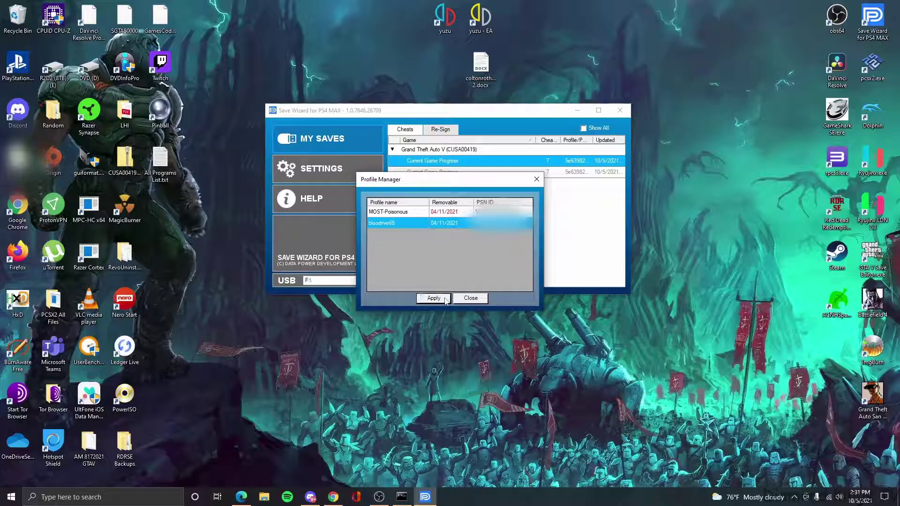
{"action": "left_click", "coordinate": [481, 154]}
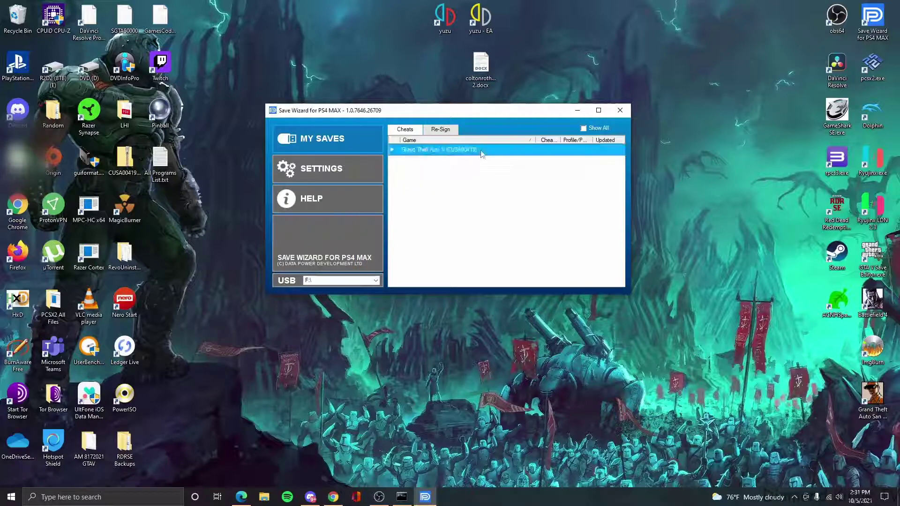
{"action": "double_click", "coordinate": [481, 153]}
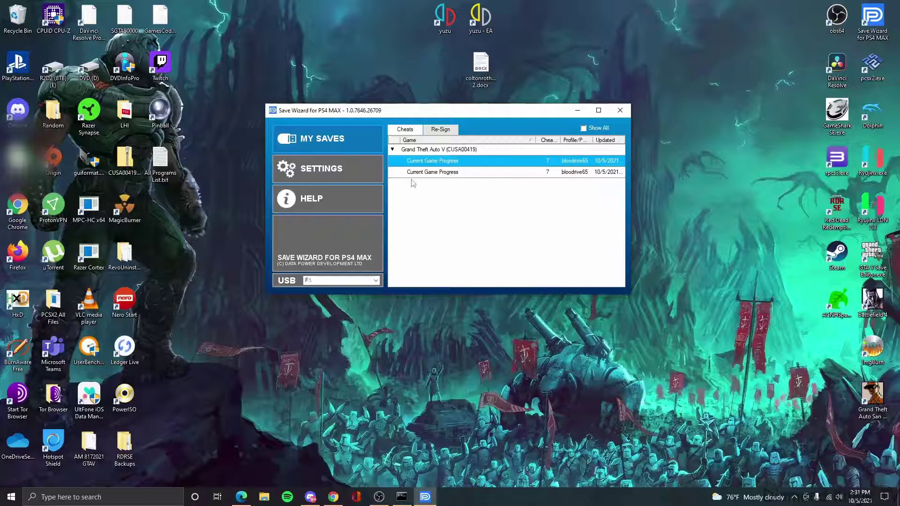
Step: Check the stored profiles in Settings > Profile Manager, then return to the saves list
{"action": "left_click", "coordinate": [372, 174]}
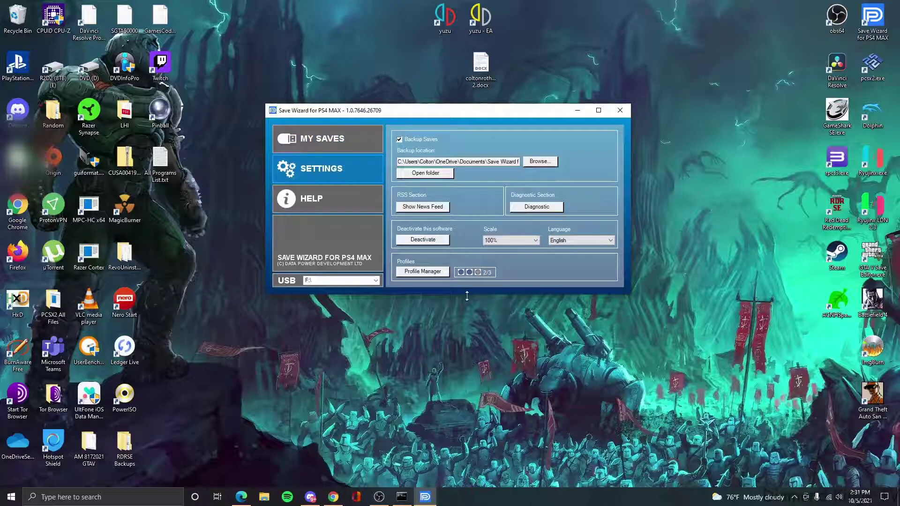
{"action": "left_click", "coordinate": [431, 271]}
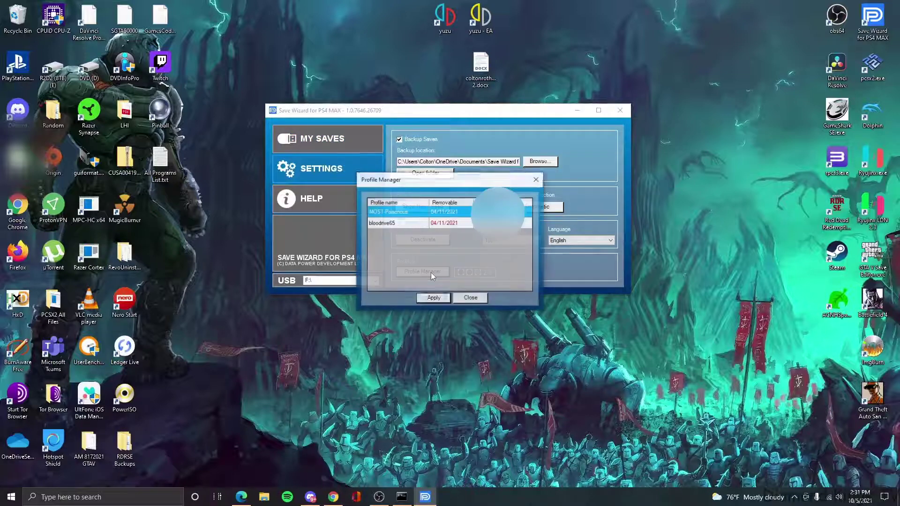
{"action": "left_click", "coordinate": [407, 224]}
{"action": "left_click", "coordinate": [478, 299]}
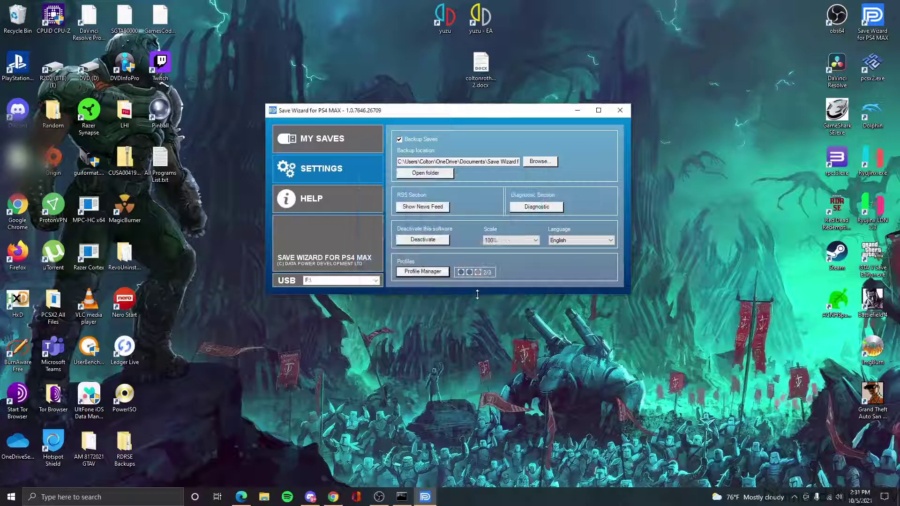
{"action": "left_click", "coordinate": [324, 147]}
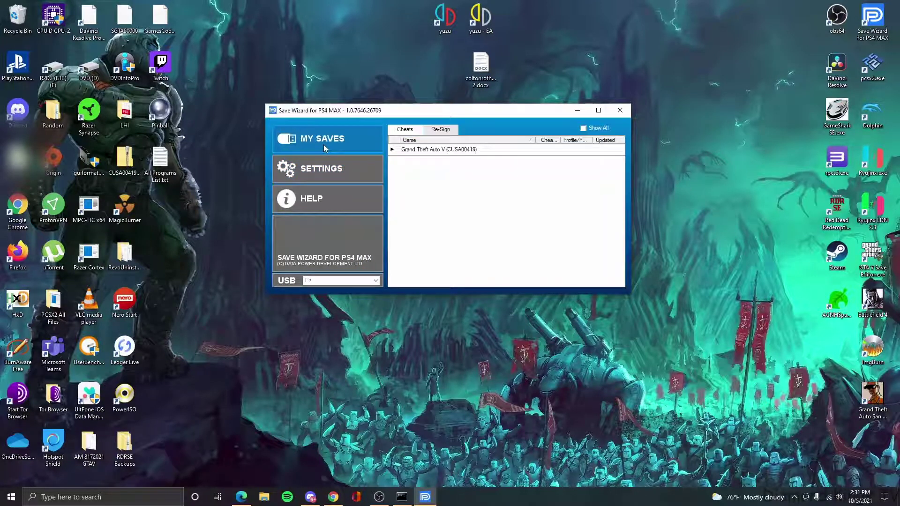
Step: In Quick Mode for the first GTA V save, tick Franklin's Max Money and Max Skills and Michael's Max Skills
{"action": "left_click", "coordinate": [448, 152]}
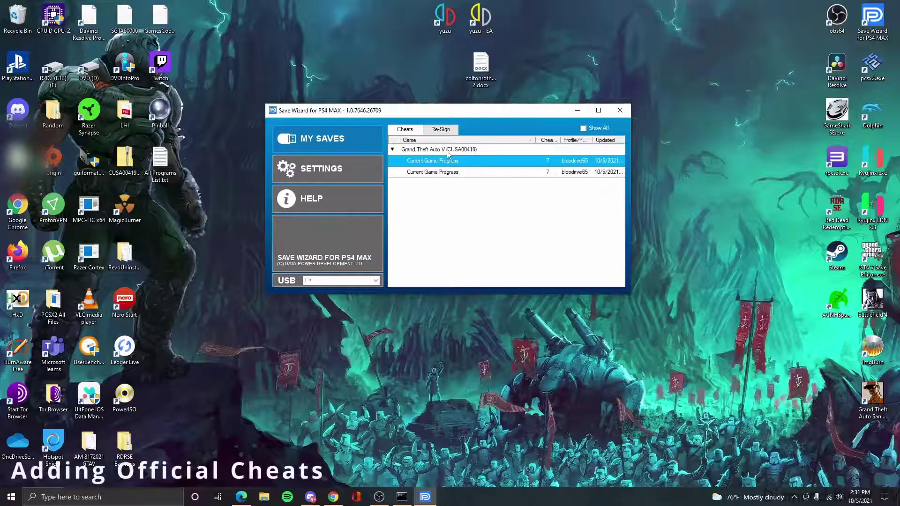
{"action": "right_click", "coordinate": [520, 162]}
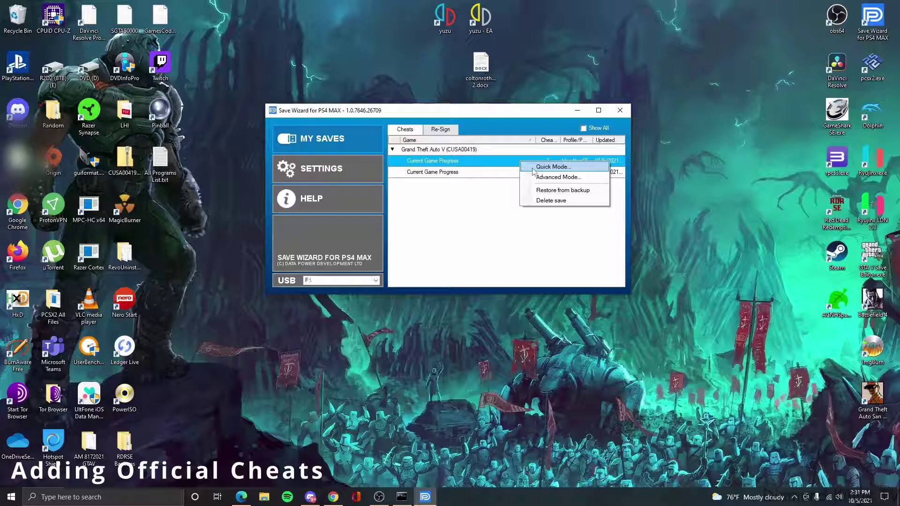
{"action": "left_click", "coordinate": [488, 163]}
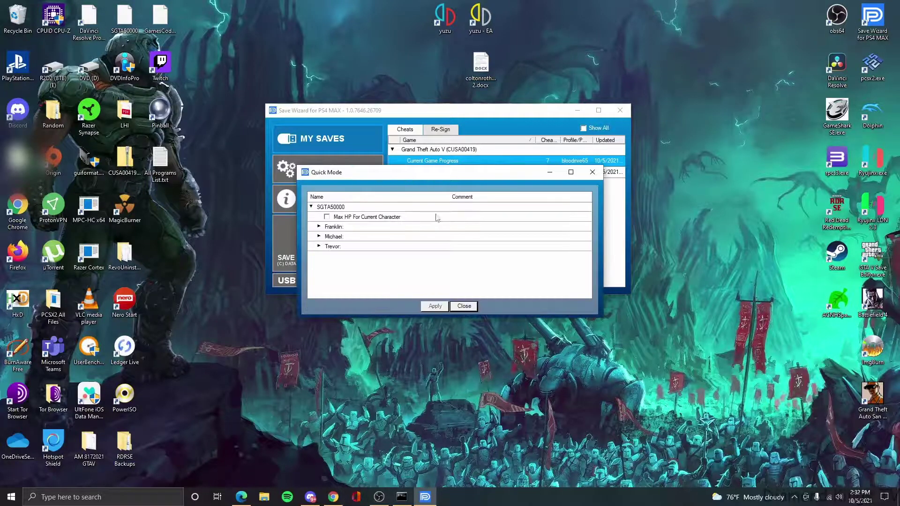
{"action": "left_click", "coordinate": [320, 226]}
{"action": "left_click", "coordinate": [319, 256]}
{"action": "left_click", "coordinate": [319, 286]}
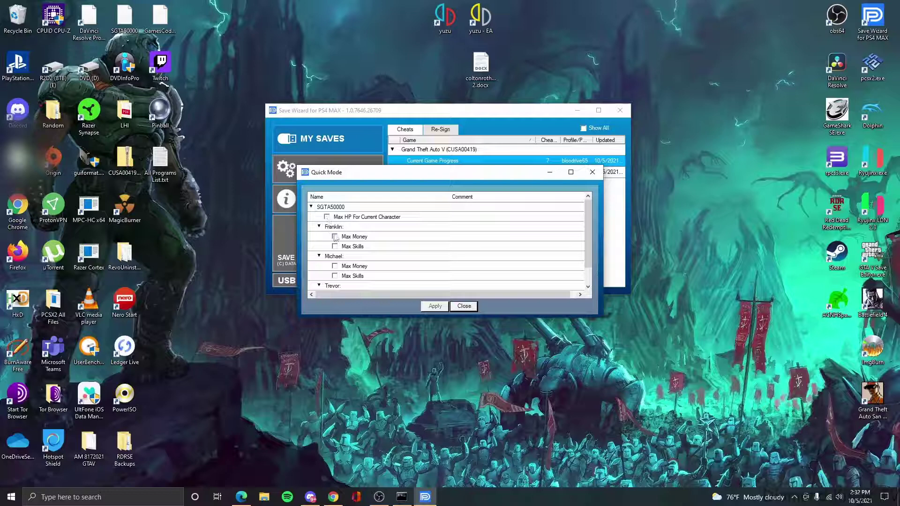
{"action": "scroll", "coordinate": [337, 249], "scroll_direction": "down", "scroll_amount": 1}
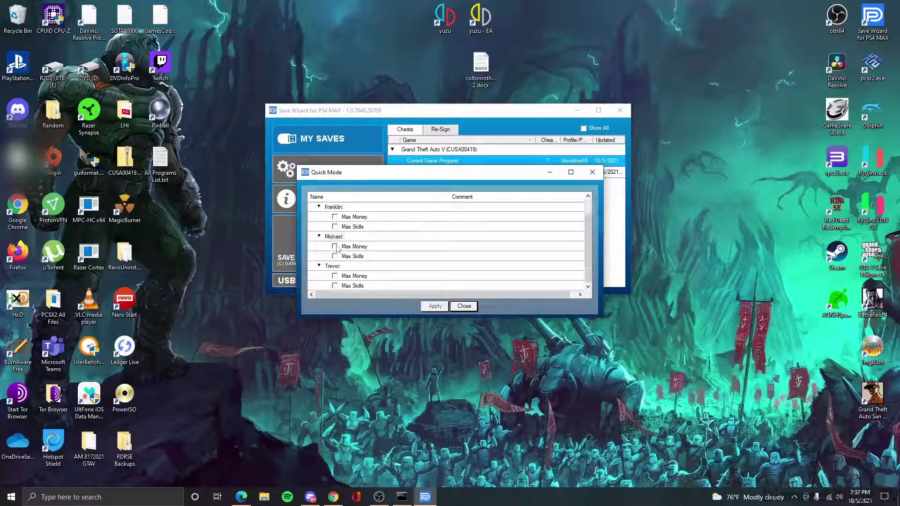
{"action": "scroll", "coordinate": [339, 268], "scroll_direction": "up", "scroll_amount": 1}
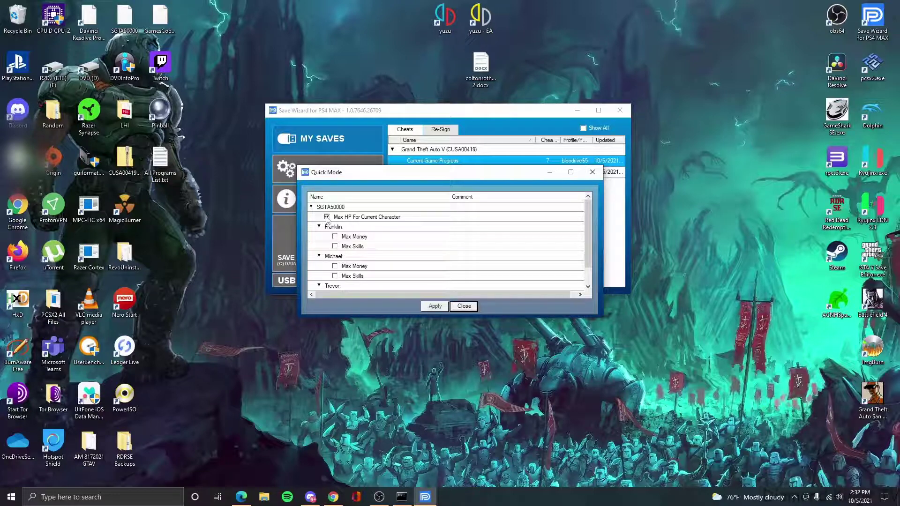
{"action": "left_click", "coordinate": [334, 237]}
{"action": "left_click", "coordinate": [335, 246]}
{"action": "left_click", "coordinate": [334, 276]}
{"action": "scroll", "coordinate": [336, 279], "scroll_direction": "down", "scroll_amount": 1}
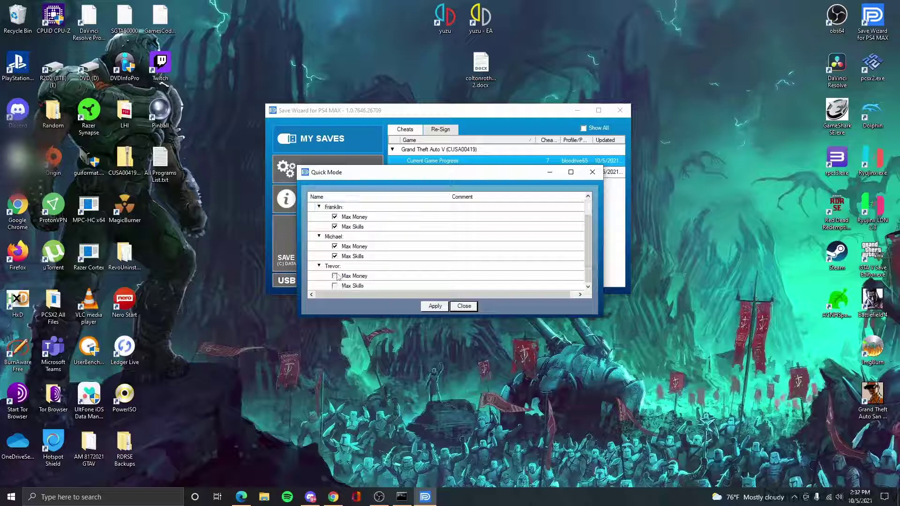
Step: Apply the cheats, overwrite the save on the USB drive, and dismiss the success message
{"action": "left_click", "coordinate": [435, 306]}
{"action": "left_click", "coordinate": [482, 287]}
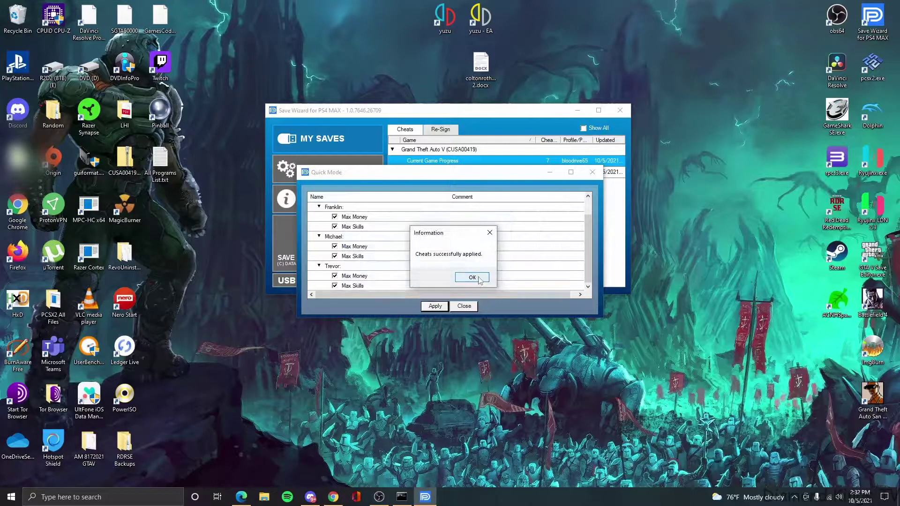
{"action": "left_click_drag", "start_coordinate": [467, 233], "coordinate": [406, 229]}
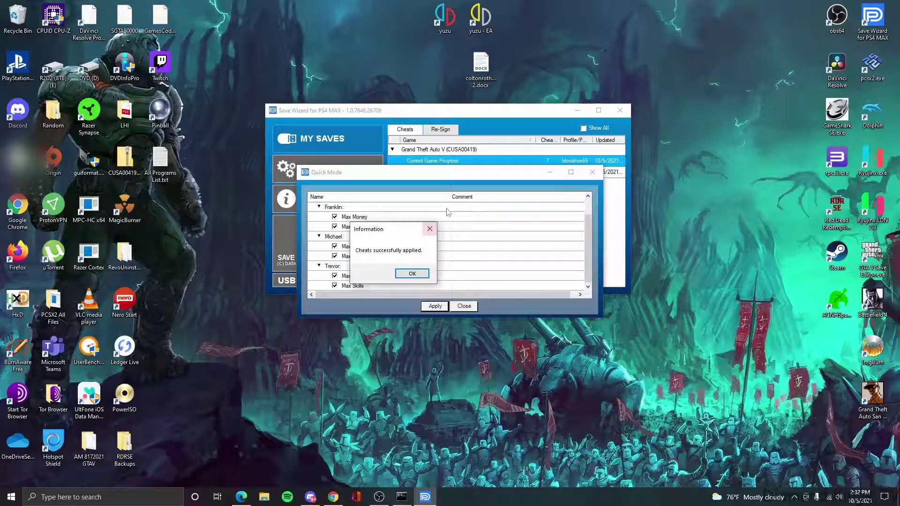
{"action": "left_click", "coordinate": [412, 273]}
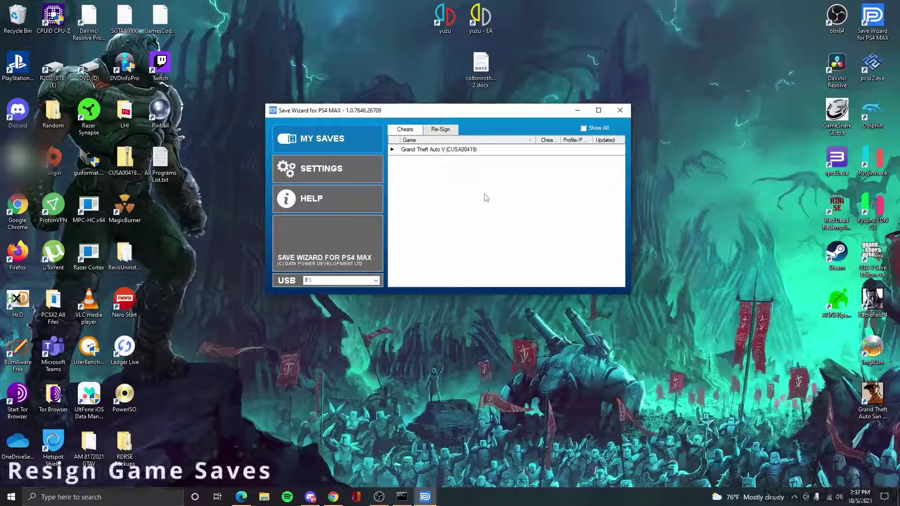
Step: Start a Re-Sign import and browse the R2D2 (8TB) (E:) drive
{"action": "left_click", "coordinate": [455, 131]}
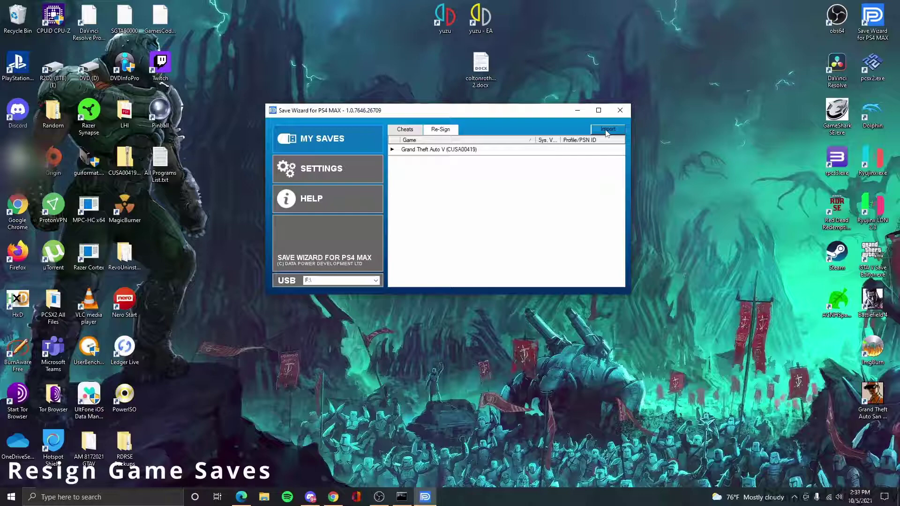
{"action": "left_click", "coordinate": [606, 130]}
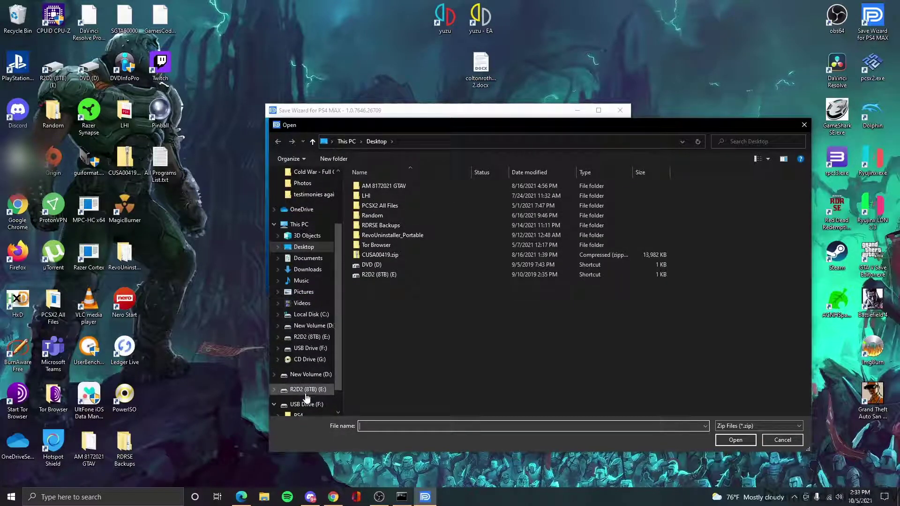
{"action": "left_click", "coordinate": [311, 336]}
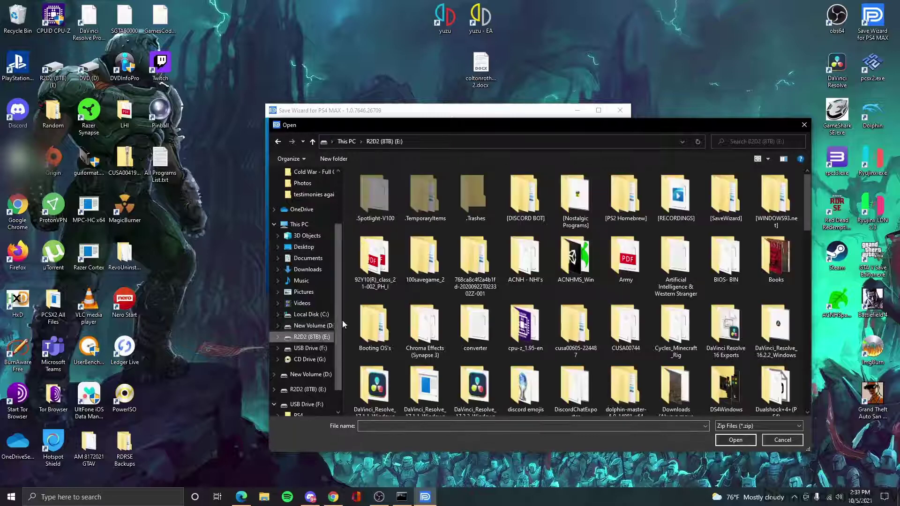
{"action": "left_click_drag", "start_coordinate": [618, 125], "coordinate": [555, 88]}
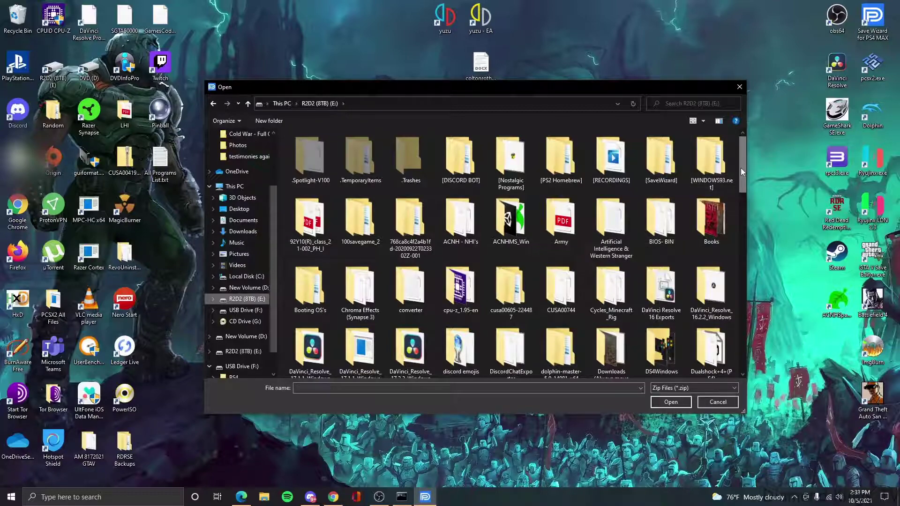
{"action": "scroll", "coordinate": [740, 171], "scroll_direction": "down", "scroll_amount": 10}
{"action": "scroll", "coordinate": [512, 250], "scroll_direction": "down", "scroll_amount": 5}
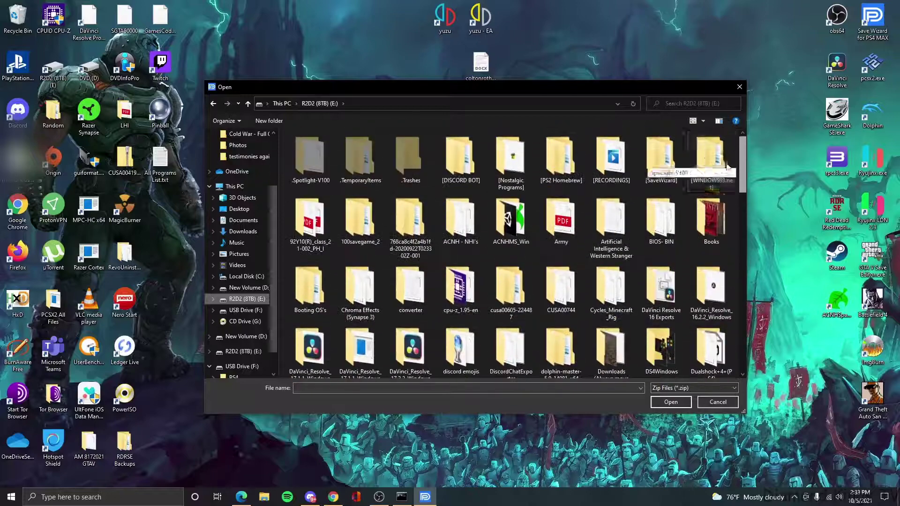
{"action": "scroll", "coordinate": [511, 250], "scroll_direction": "up", "scroll_amount": 5}
Step: Navigate to PS4·PS3·PSVita & VR > - PS4 - > Game Saves > Doom Eternal > US > My Saves > Backup 100%
{"action": "double_click", "coordinate": [360, 141]}
{"action": "double_click", "coordinate": [323, 150]}
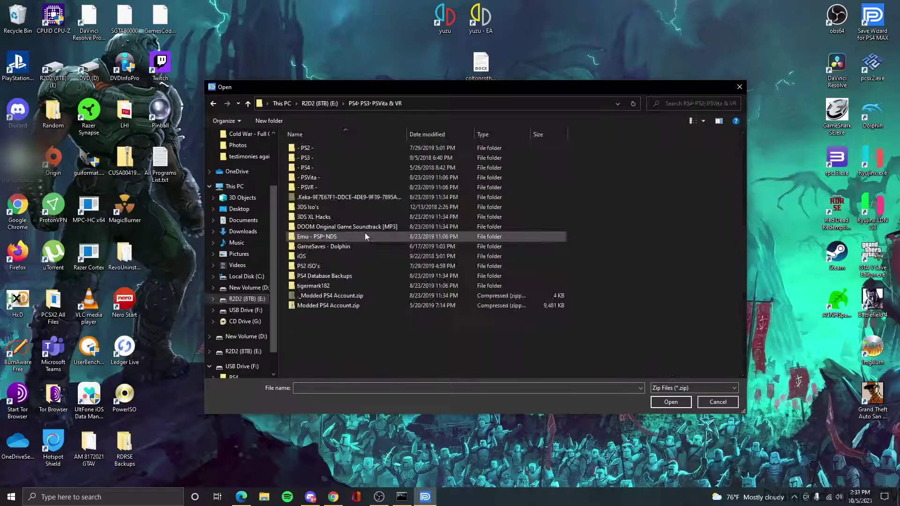
{"action": "double_click", "coordinate": [361, 227]}
{"action": "scroll", "coordinate": [604, 258], "scroll_direction": "down", "scroll_amount": 3}
{"action": "double_click", "coordinate": [518, 281]}
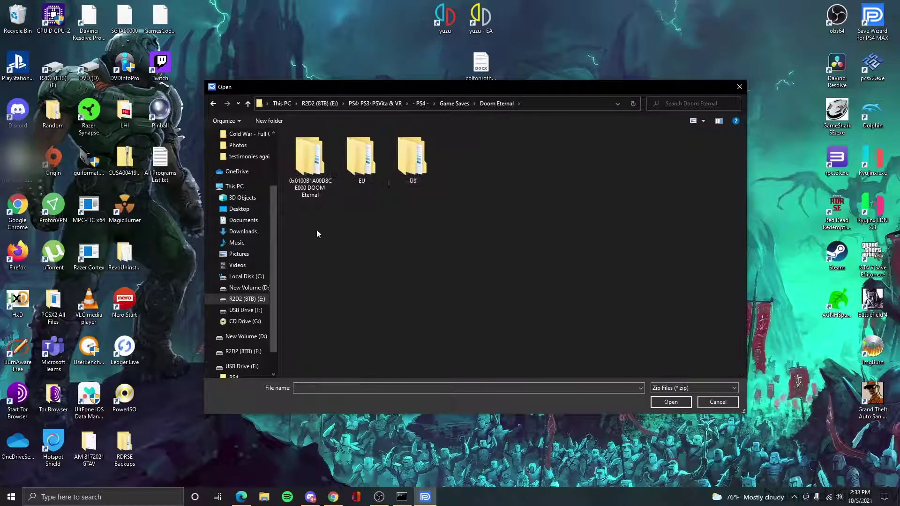
{"action": "double_click", "coordinate": [361, 150]}
{"action": "double_click", "coordinate": [378, 155]}
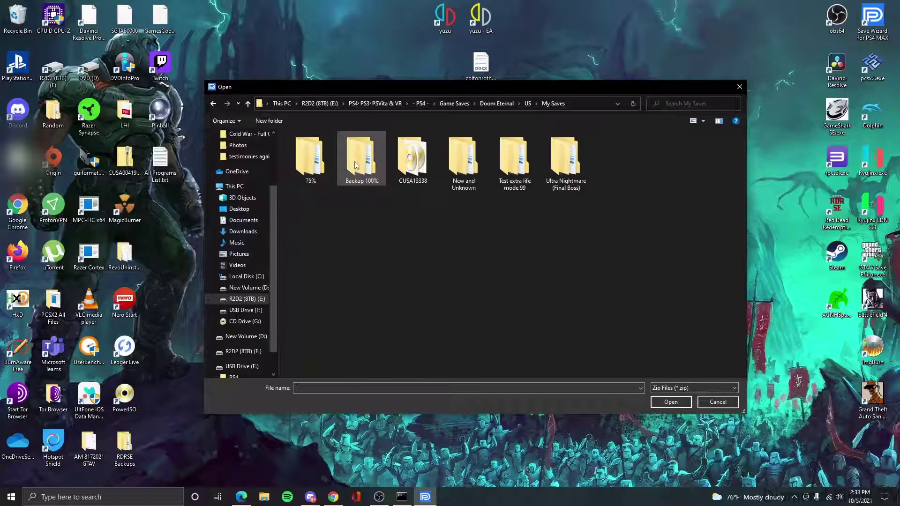
{"action": "double_click", "coordinate": [377, 155]}
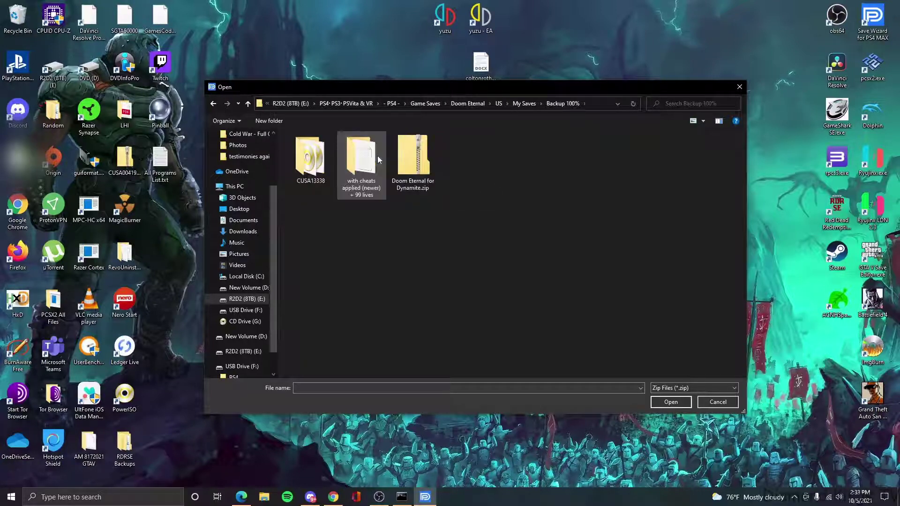
{"action": "double_click", "coordinate": [316, 158]}
{"action": "left_click", "coordinate": [213, 103]}
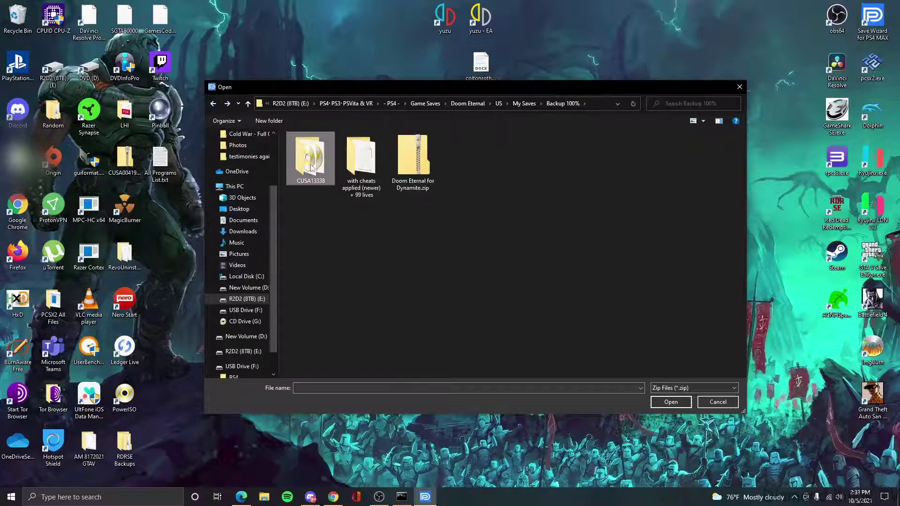
Step: Compress the CUSA13338 folder into CUSA13338.zip and open that zip for import
{"action": "right_click", "coordinate": [312, 164]}
{"action": "mouse_move", "coordinate": [426, 235]}
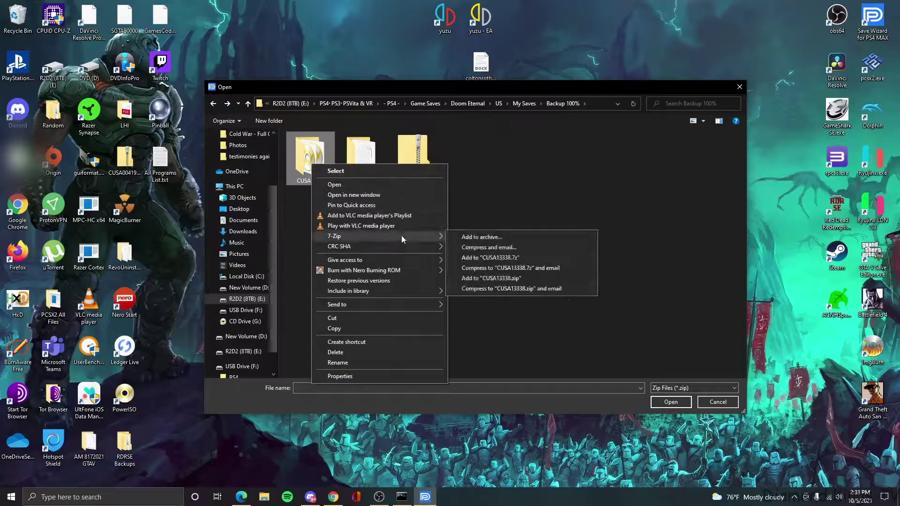
{"action": "left_click", "coordinate": [494, 278]}
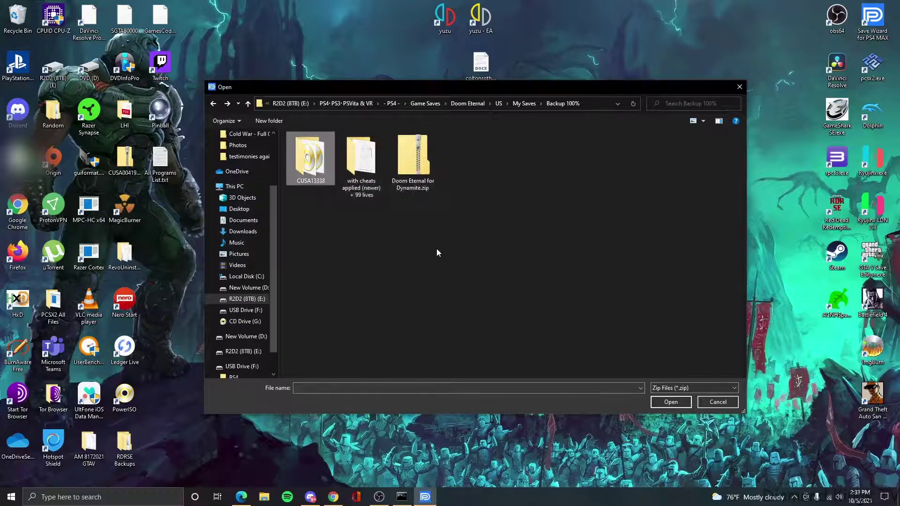
{"action": "left_click", "coordinate": [466, 163]}
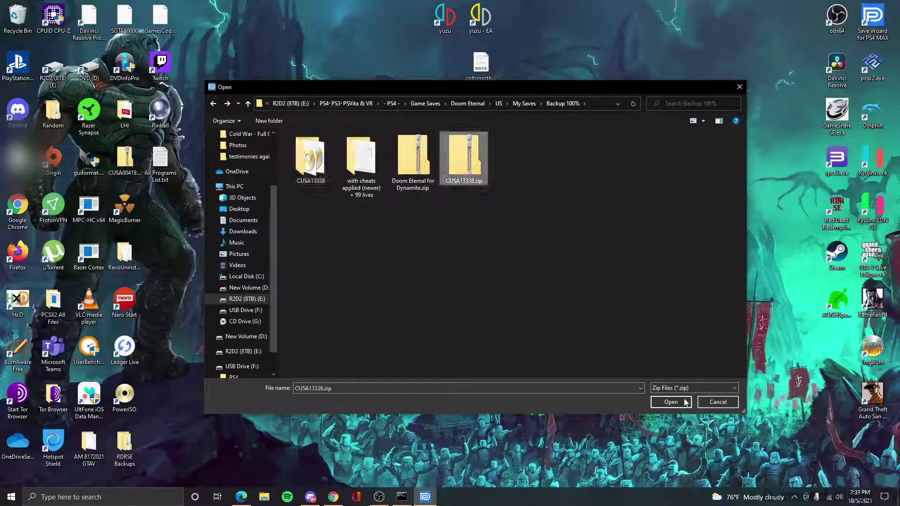
{"action": "left_click", "coordinate": [675, 402]}
Step: Import Doom Eternal's GAMESAUTOSAVE0 and choose the target profile for re-signing
{"action": "double_click", "coordinate": [360, 195]}
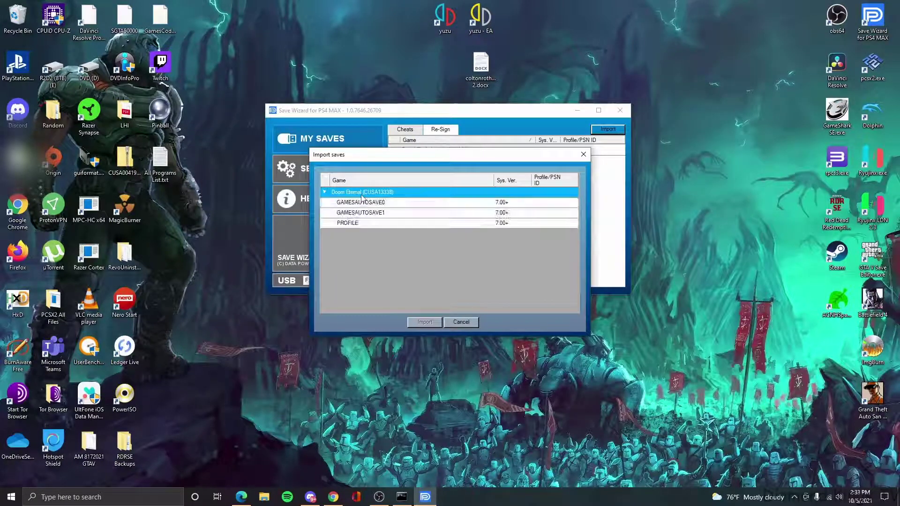
{"action": "left_click", "coordinate": [376, 204]}
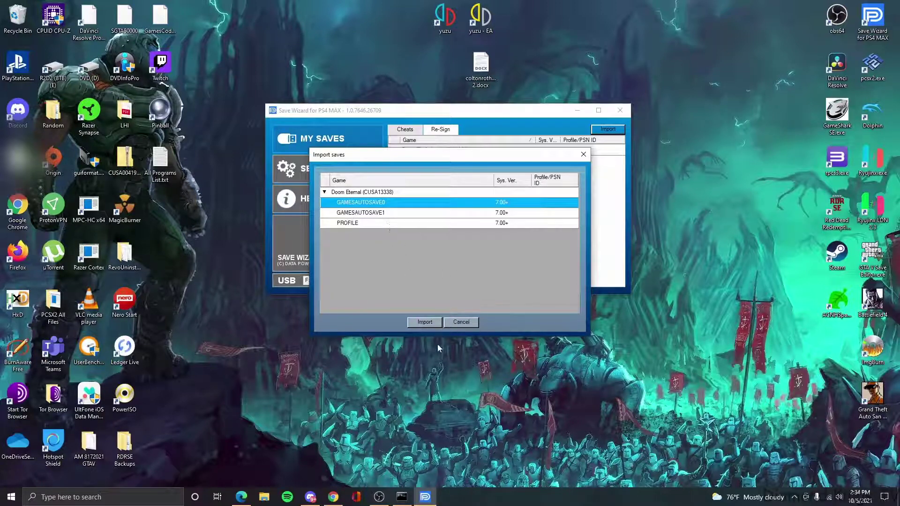
{"action": "left_click", "coordinate": [433, 322]}
{"action": "left_click", "coordinate": [450, 283]}
{"action": "left_click", "coordinate": [449, 244]}
{"action": "left_click", "coordinate": [445, 257]}
{"action": "left_click", "coordinate": [430, 256]}
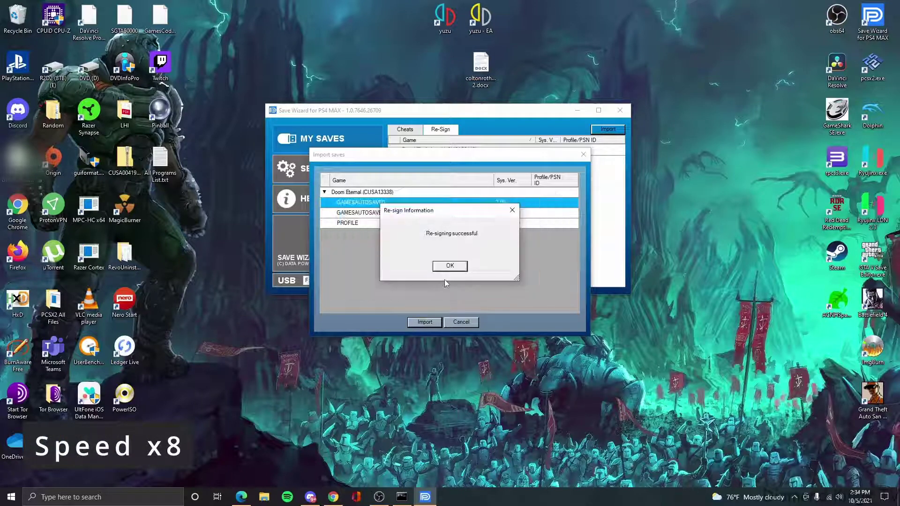
Step: Continue through the re-sign prompts and acknowledge each success message
{"action": "left_click", "coordinate": [510, 265]}
{"action": "left_click", "coordinate": [450, 255]}
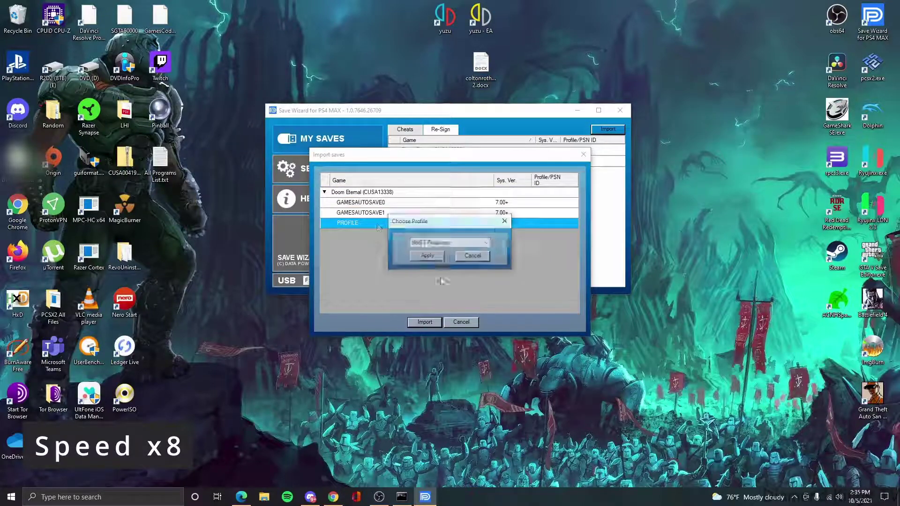
{"action": "left_click", "coordinate": [427, 255]}
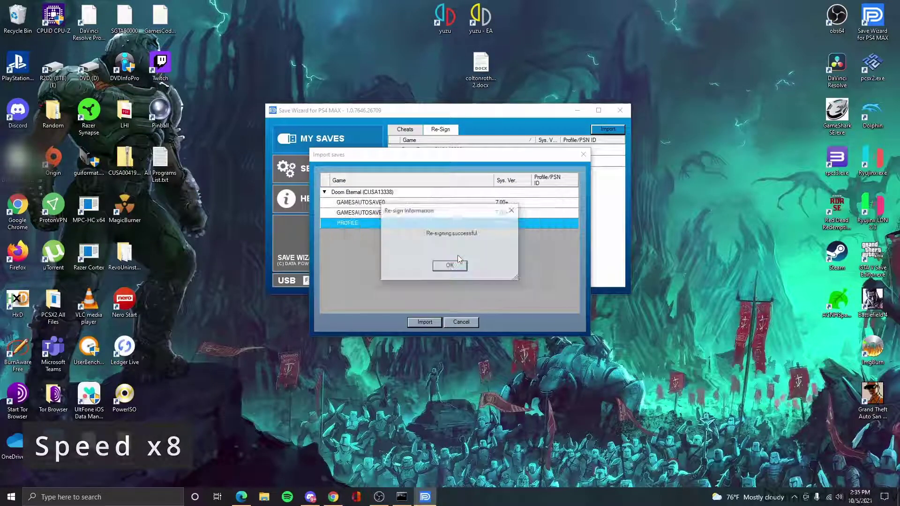
{"action": "left_click", "coordinate": [457, 266]}
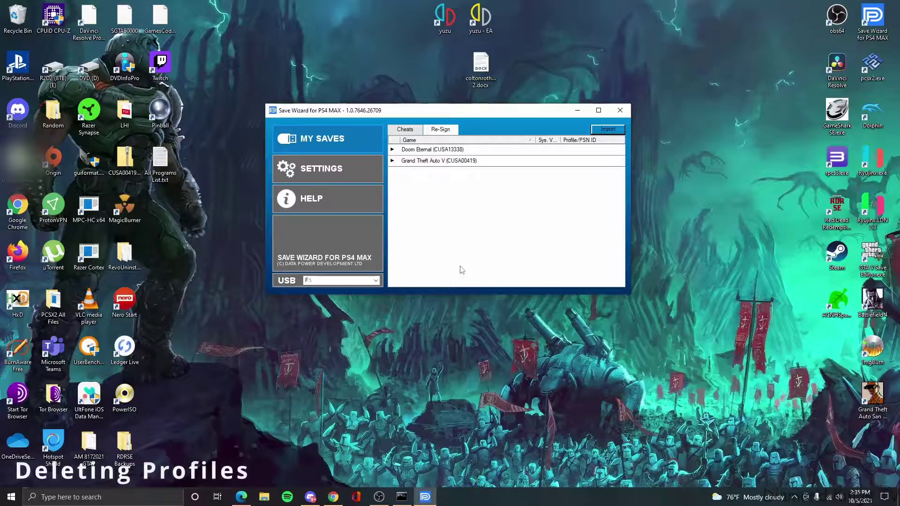
Step: Expand Grand Theft Auto V, bring up a save's Delete option, then dismiss it without deleting
{"action": "left_click", "coordinate": [443, 161]}
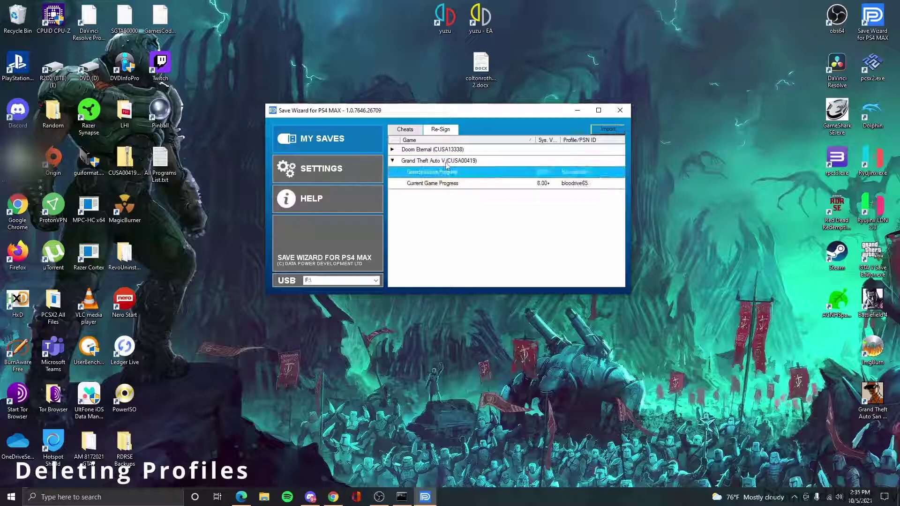
{"action": "right_click", "coordinate": [521, 177]}
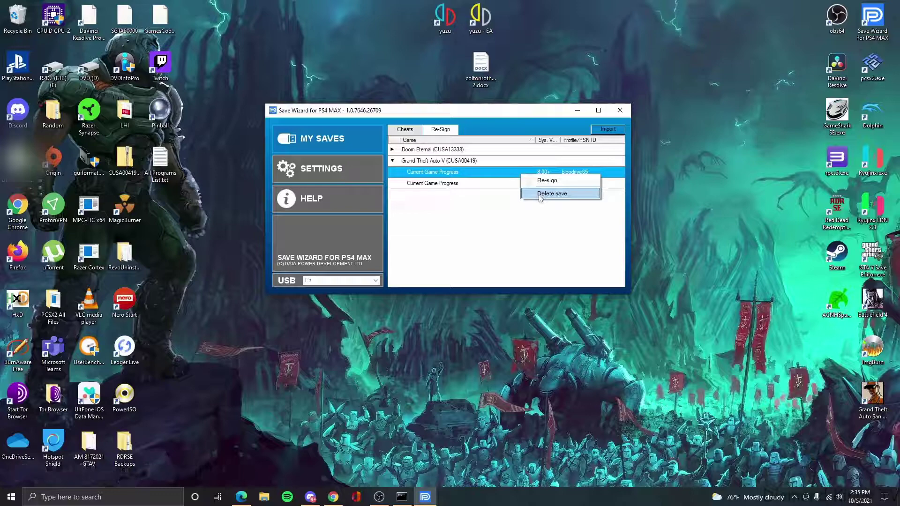
{"action": "left_click", "coordinate": [474, 226]}
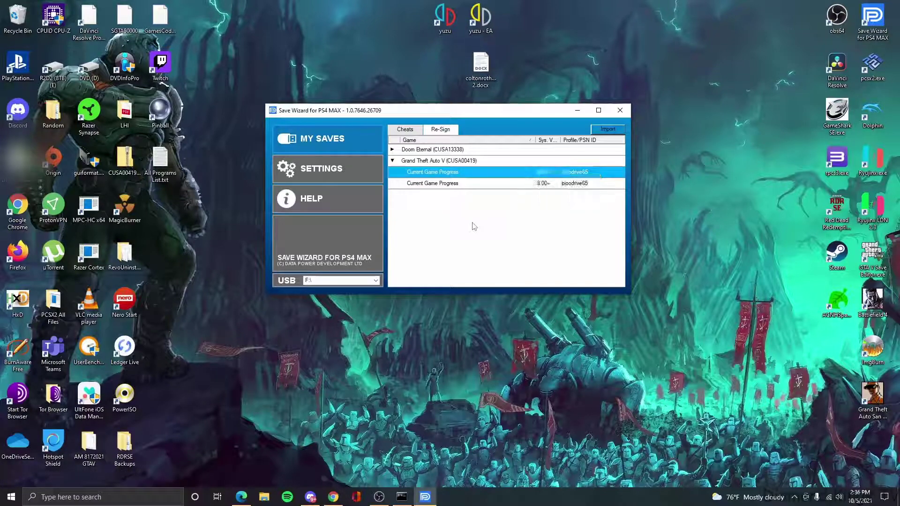
Step: Browse the USB drive to PS4\SAVEDATA\<profile>\CUSA00419 and select its four SAVEDATASGTA5 files
{"action": "left_click", "coordinate": [263, 497]}
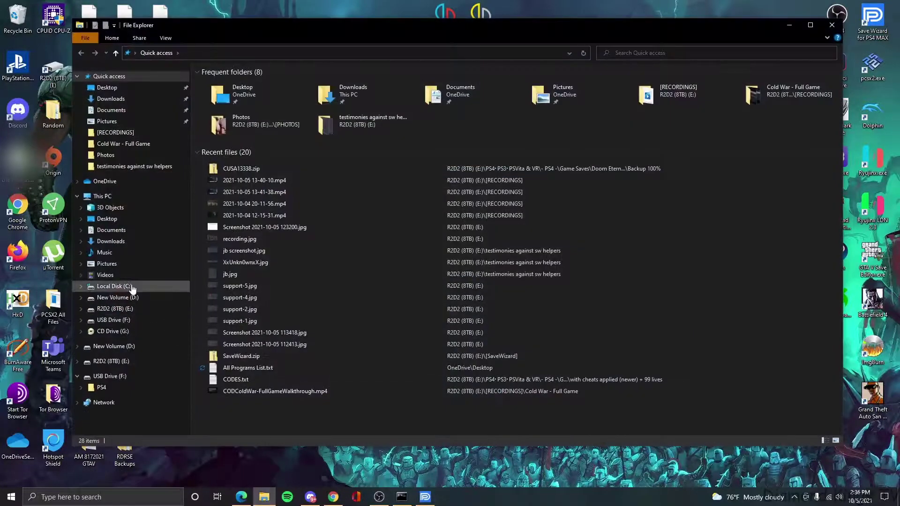
{"action": "left_click", "coordinate": [113, 320]}
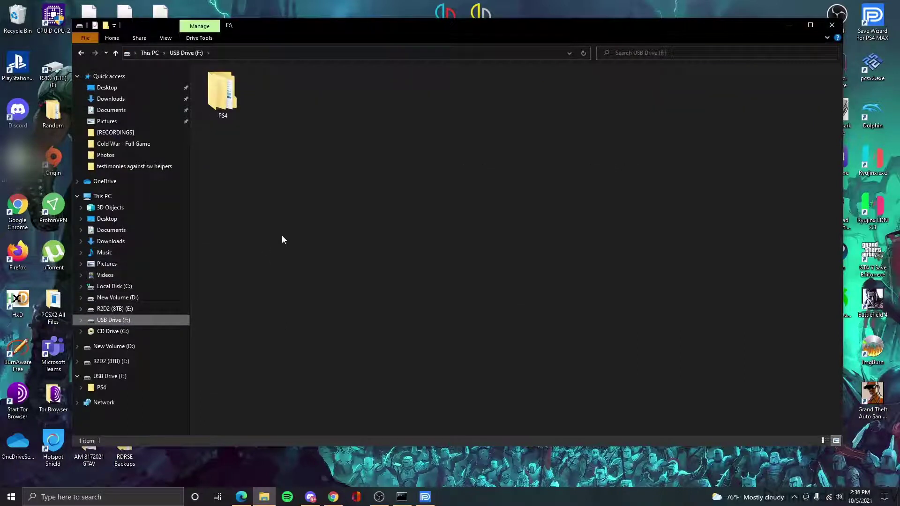
{"action": "double_click", "coordinate": [230, 106]}
{"action": "double_click", "coordinate": [231, 106]}
{"action": "double_click", "coordinate": [232, 107]}
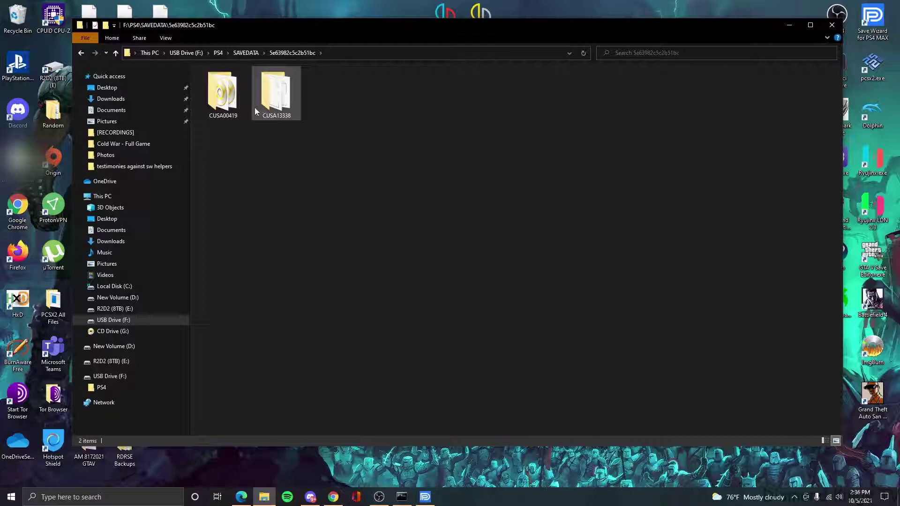
{"action": "double_click", "coordinate": [223, 96]}
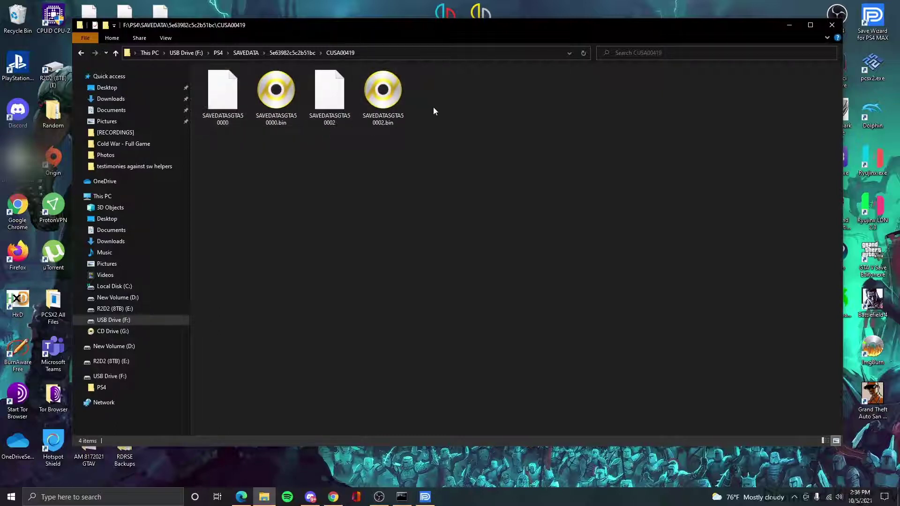
{"action": "left_click_drag", "start_coordinate": [433, 111], "coordinate": [206, 100]}
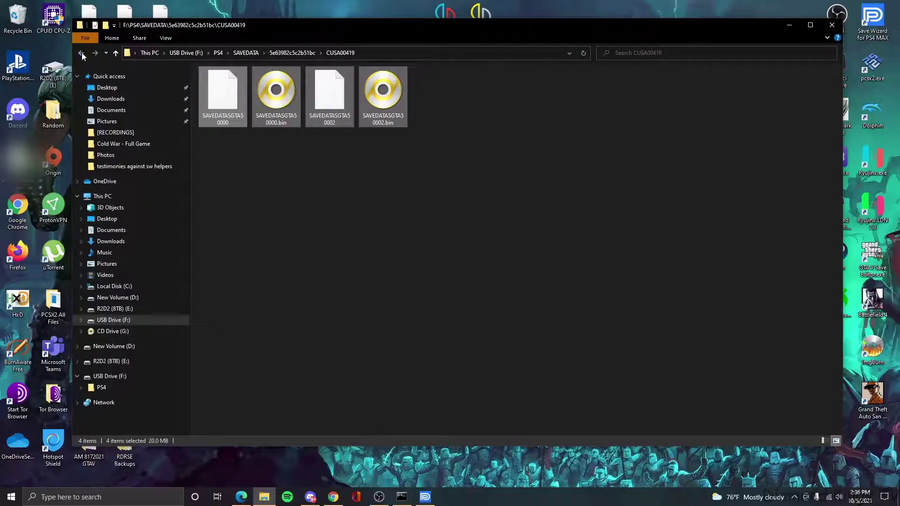
Step: Return to the profile folder, minimize File Explorer, and collapse the Grand Theft Auto V entry
{"action": "left_click", "coordinate": [82, 56]}
{"action": "right_click", "coordinate": [230, 100]}
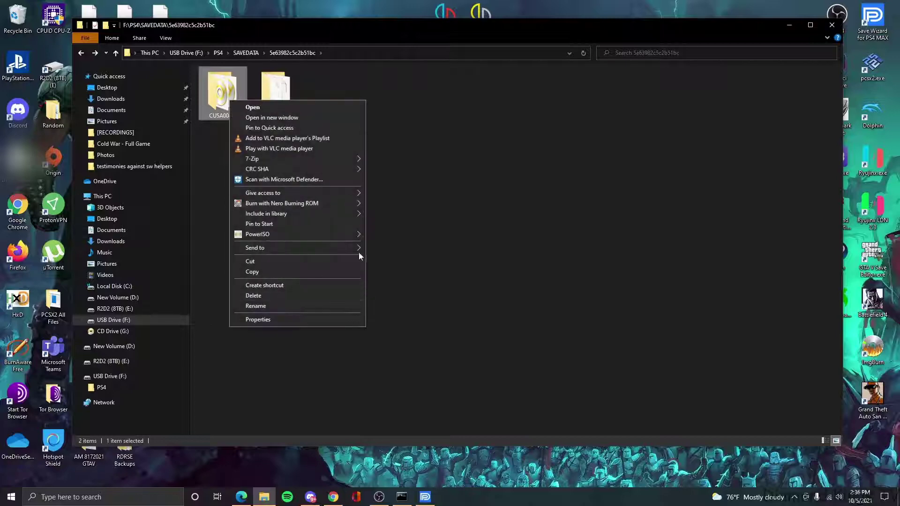
{"action": "left_click", "coordinate": [468, 222]}
{"action": "left_click", "coordinate": [789, 25]}
{"action": "left_click", "coordinate": [391, 160]}
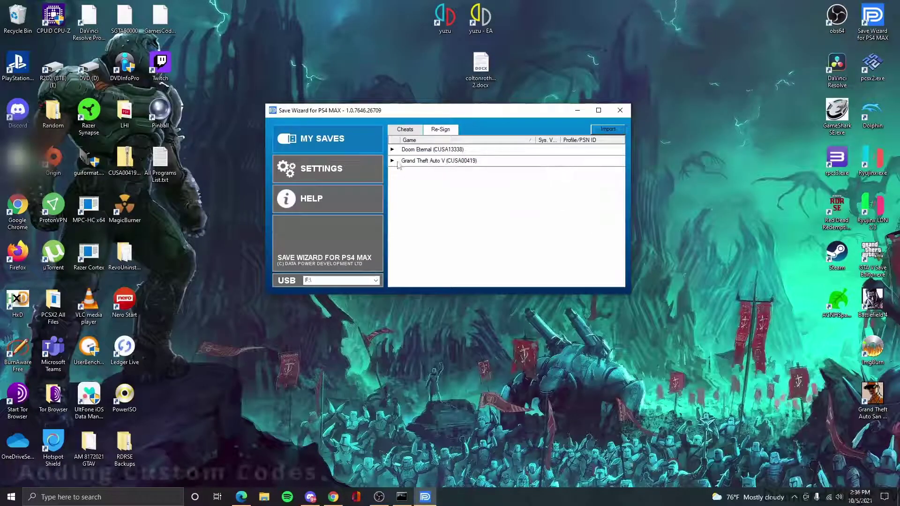
Step: Upload the Doom Eternal GAMESAUTOSAVE0 save in Quick Mode for cheat editing
{"action": "left_click", "coordinate": [421, 151]}
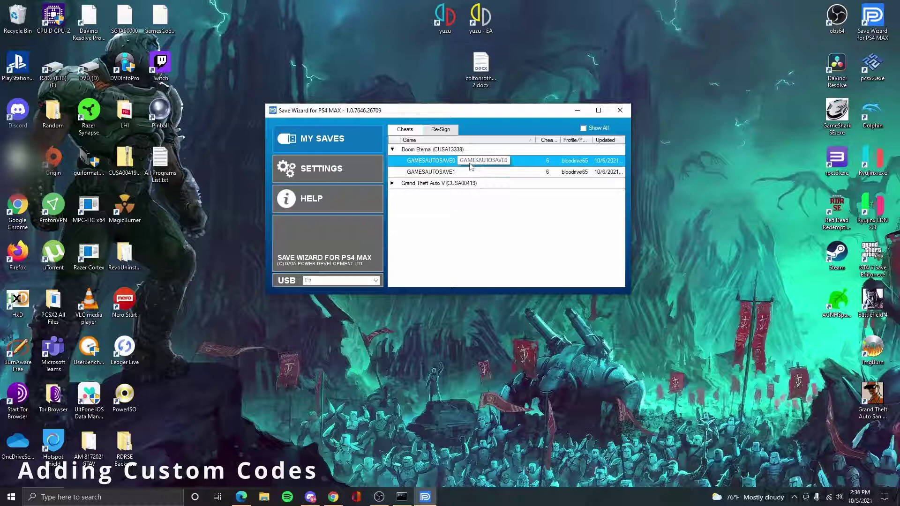
{"action": "right_click", "coordinate": [516, 162]}
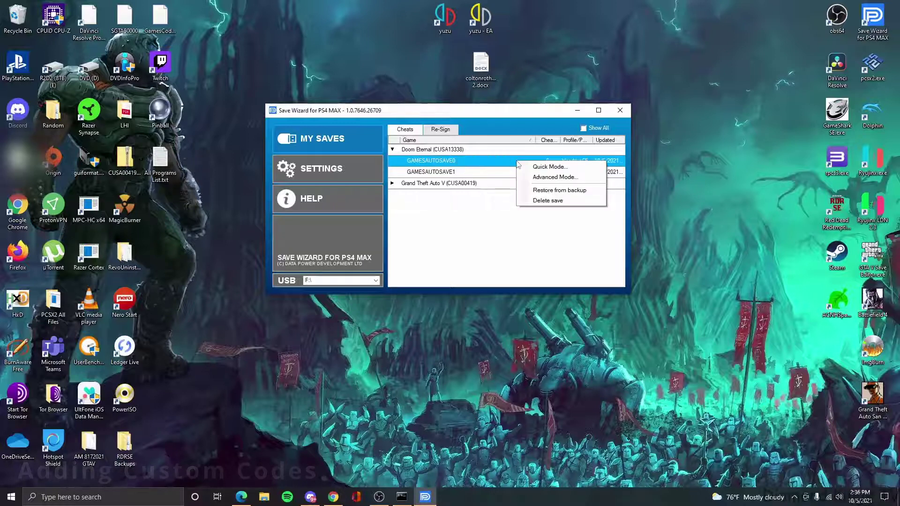
{"action": "left_click", "coordinate": [551, 170]}
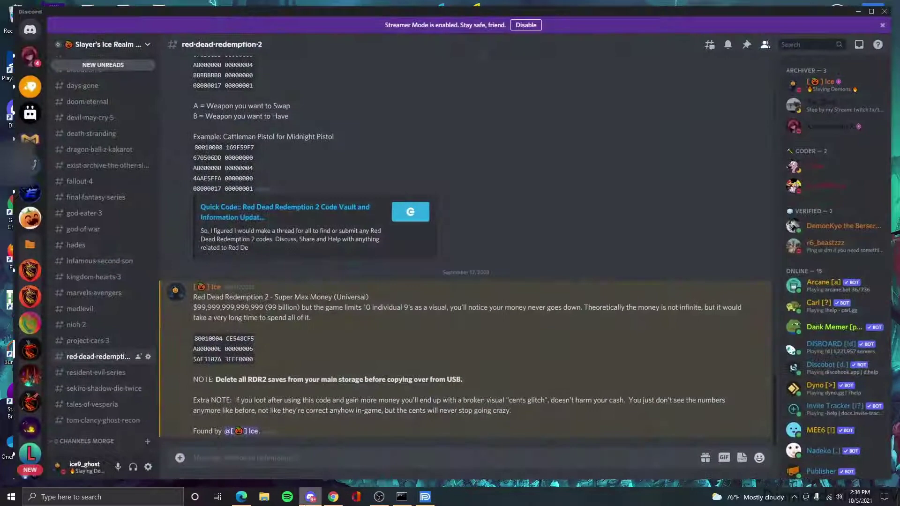
Step: Copy the Extra Lives code block from Discord's doom-eternal channel
{"action": "scroll", "coordinate": [108, 229], "scroll_direction": "up", "scroll_amount": 5}
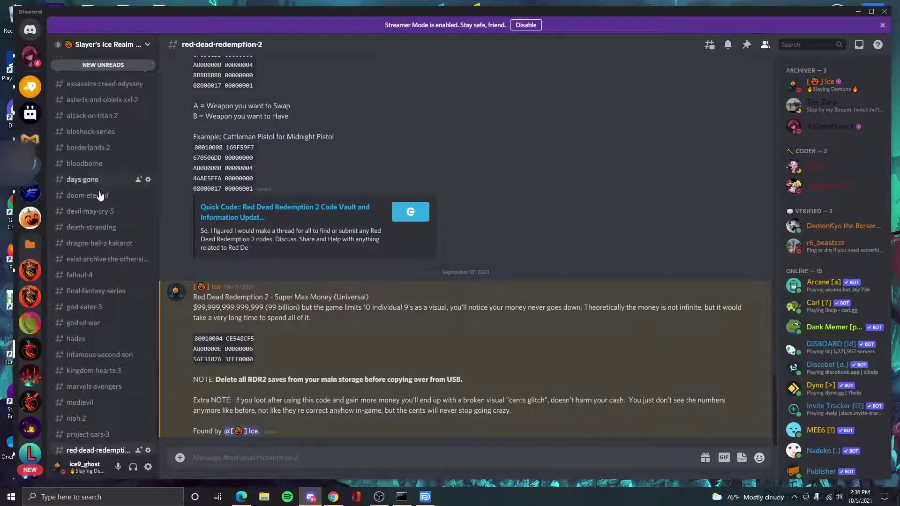
{"action": "left_click", "coordinate": [101, 196]}
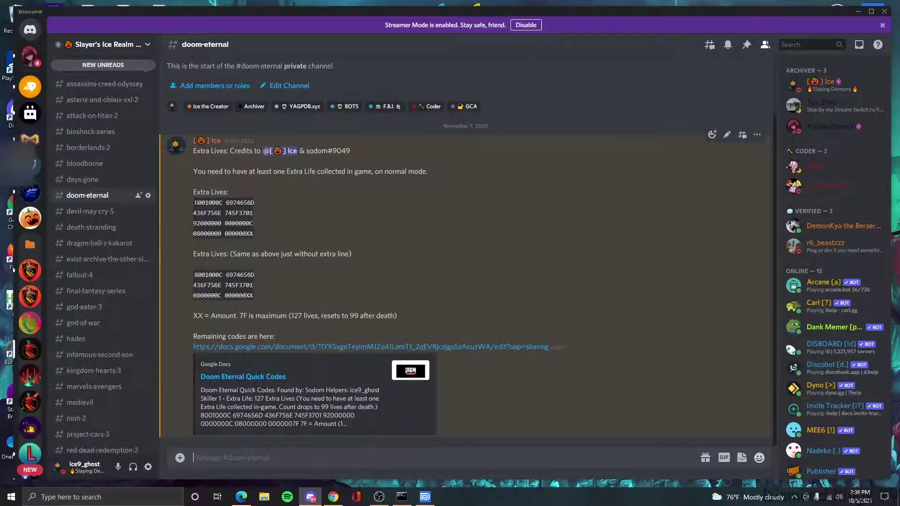
{"action": "left_click_drag", "start_coordinate": [195, 202], "coordinate": [252, 233]}
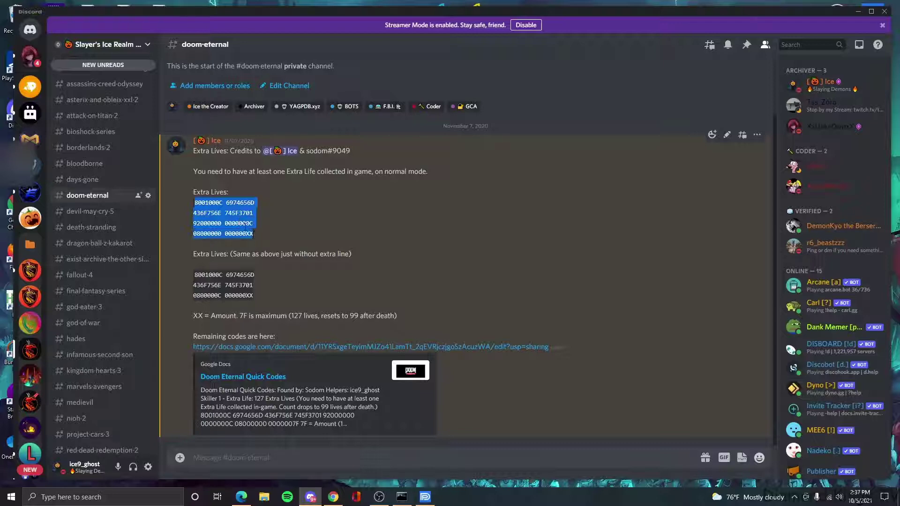
{"action": "right_click", "coordinate": [243, 224]}
{"action": "left_click", "coordinate": [248, 230]}
Step: Paste the codes into the message box, set the amount to 7F, and cut them to the clipboard
{"action": "left_click", "coordinate": [243, 464]}
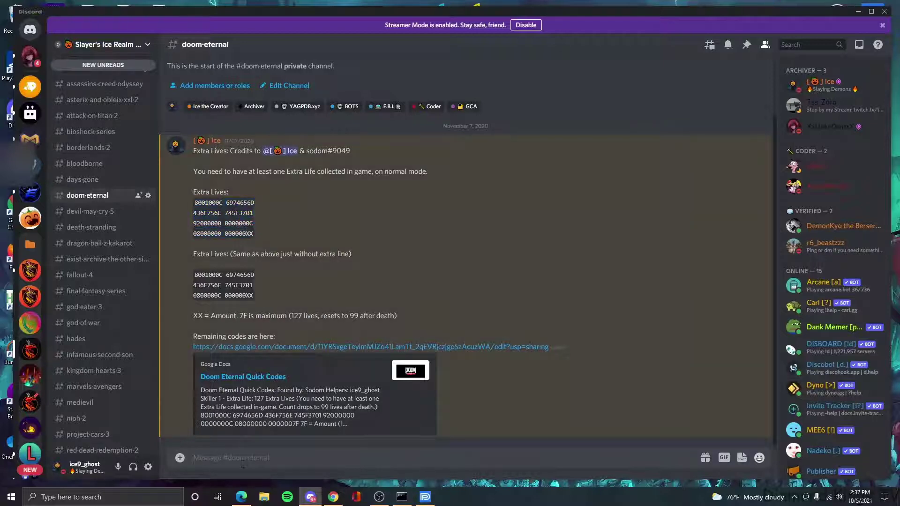
{"action": "key", "text": "ctrl+v"}
{"action": "key", "text": "BackSpace"}
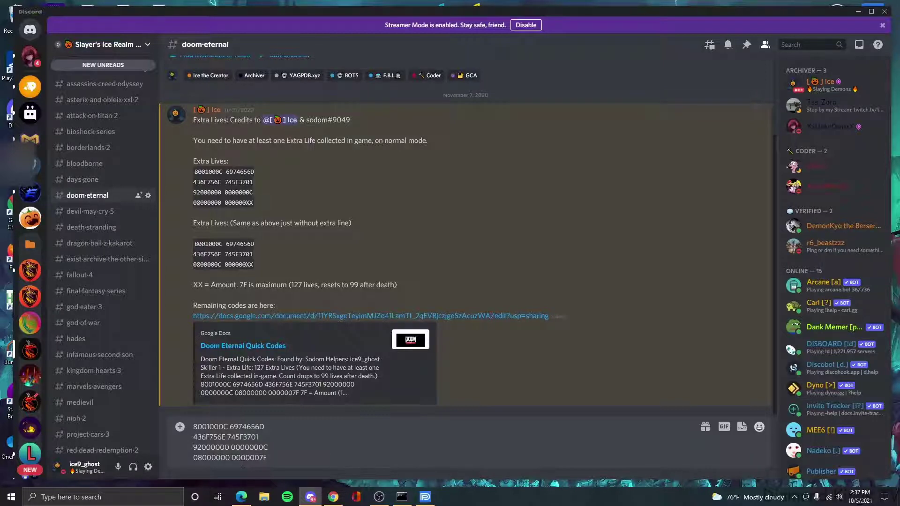
{"action": "key", "text": "ctrl+a"}
{"action": "key", "text": "ctrl+x"}
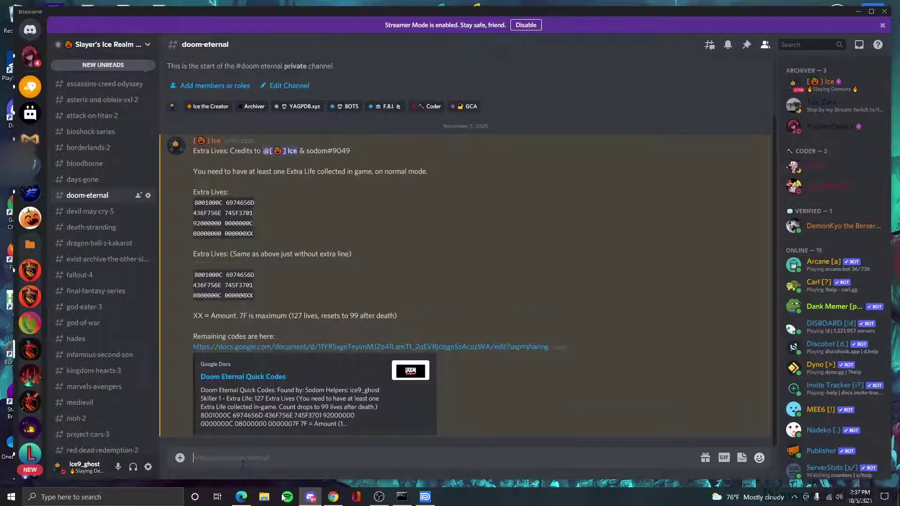
{"action": "left_click", "coordinate": [334, 499]}
{"action": "left_click", "coordinate": [334, 499]}
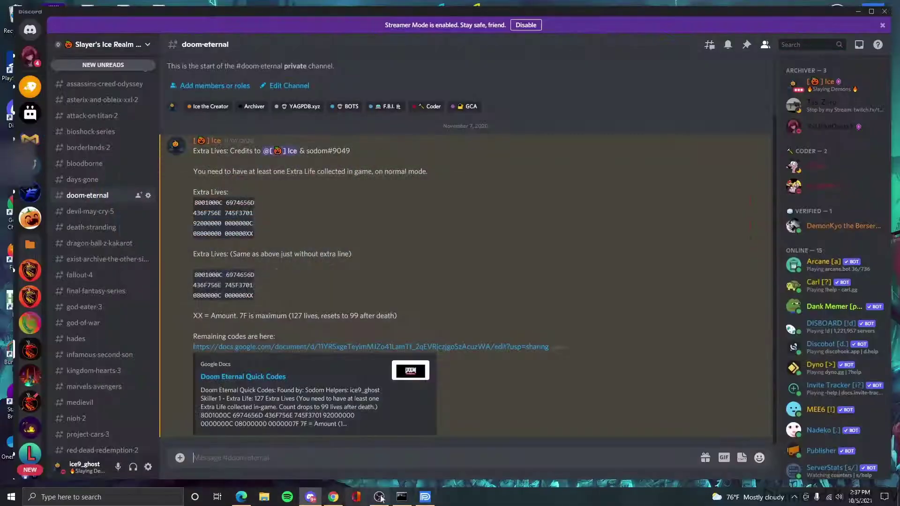
Step: Add a custom Quick Mode cheat named Extra Lives with the pasted codes, accepting the warning
{"action": "left_click", "coordinate": [425, 497]}
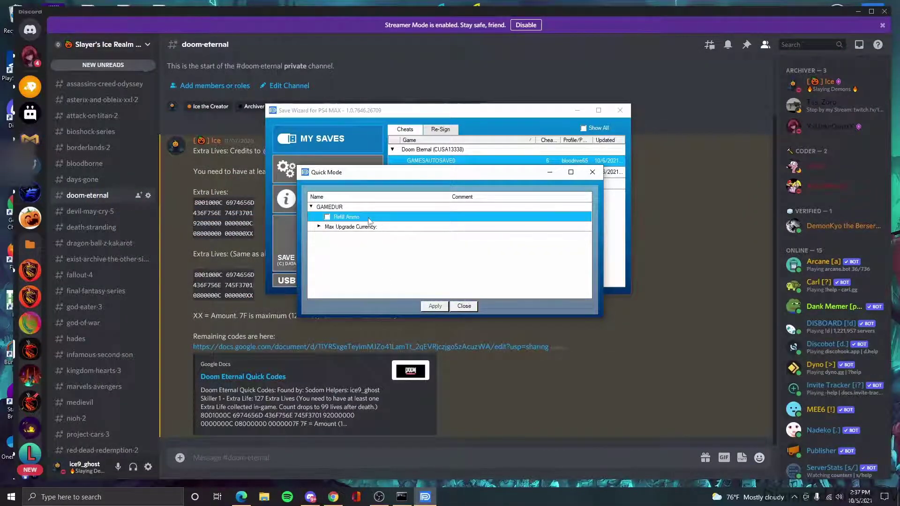
{"action": "right_click", "coordinate": [380, 222]}
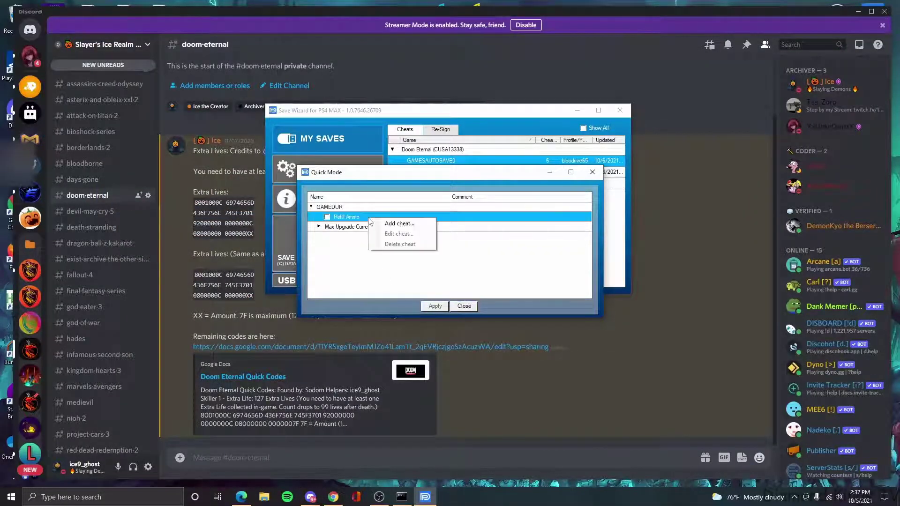
{"action": "left_click", "coordinate": [411, 224]}
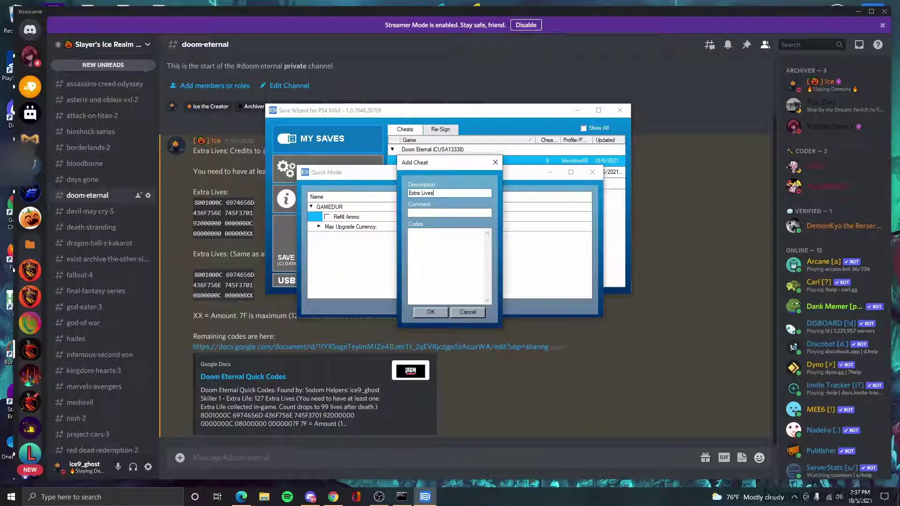
{"action": "left_click", "coordinate": [442, 244]}
{"action": "key", "text": "ctrl+v"}
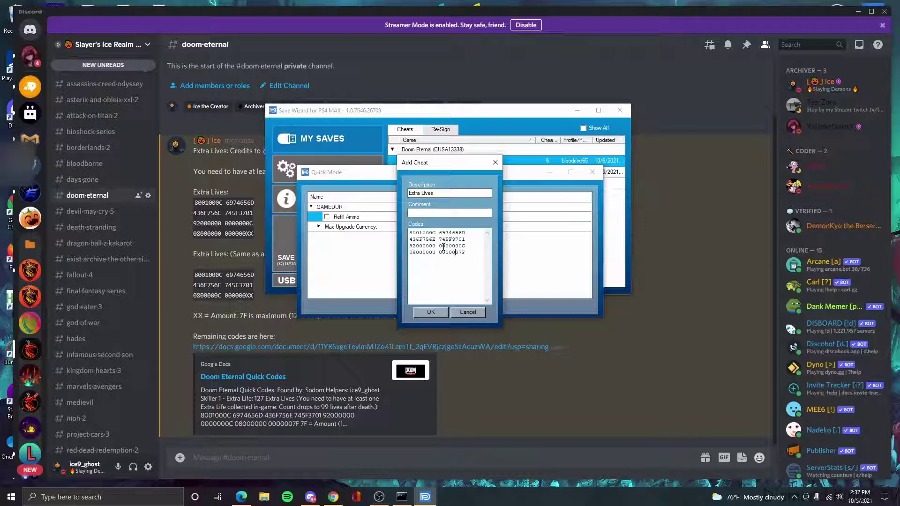
{"action": "left_click", "coordinate": [441, 311]}
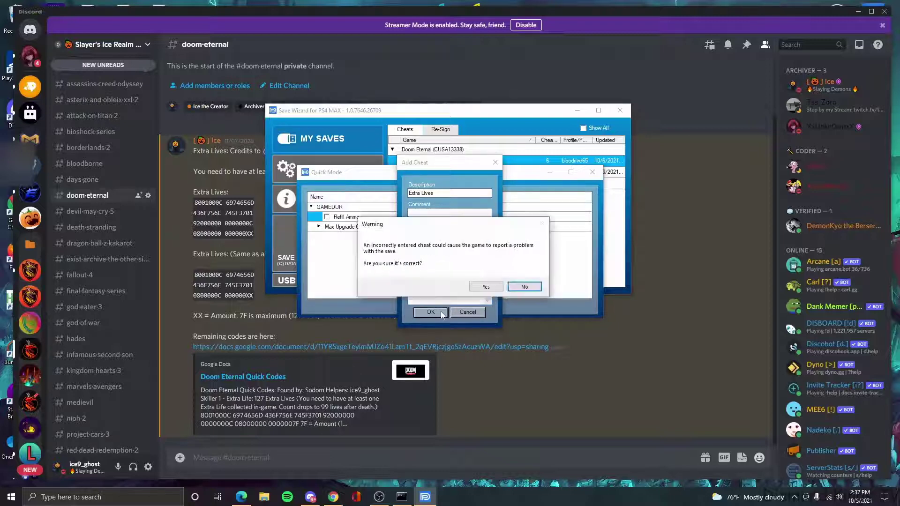
{"action": "left_click", "coordinate": [485, 287]}
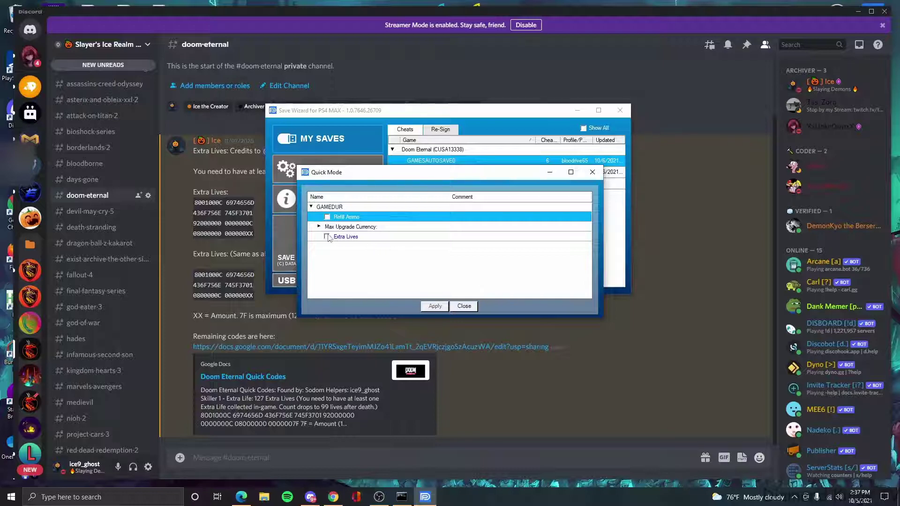
Step: Apply Refill Ammo and Extra Lives to the Doom Eternal save, then collapse its list
{"action": "left_click", "coordinate": [327, 217]}
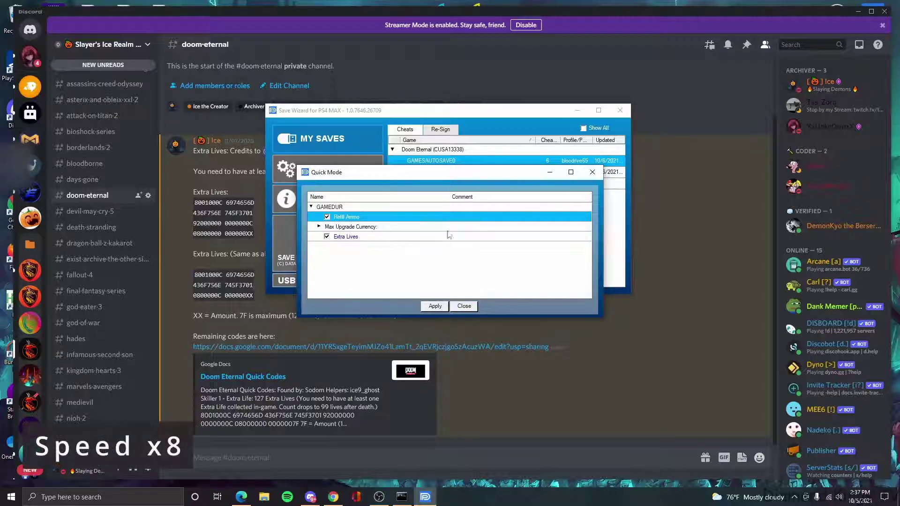
{"action": "left_click", "coordinate": [435, 307]}
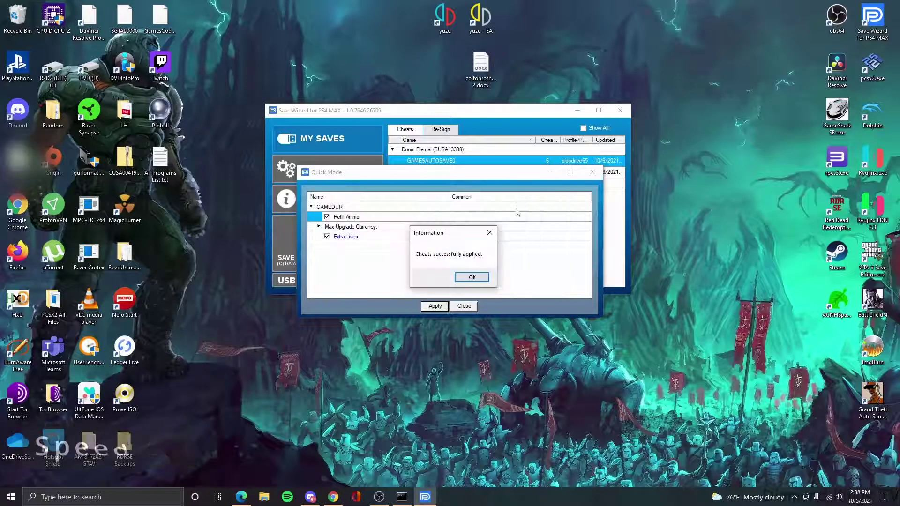
{"action": "left_click", "coordinate": [472, 277]}
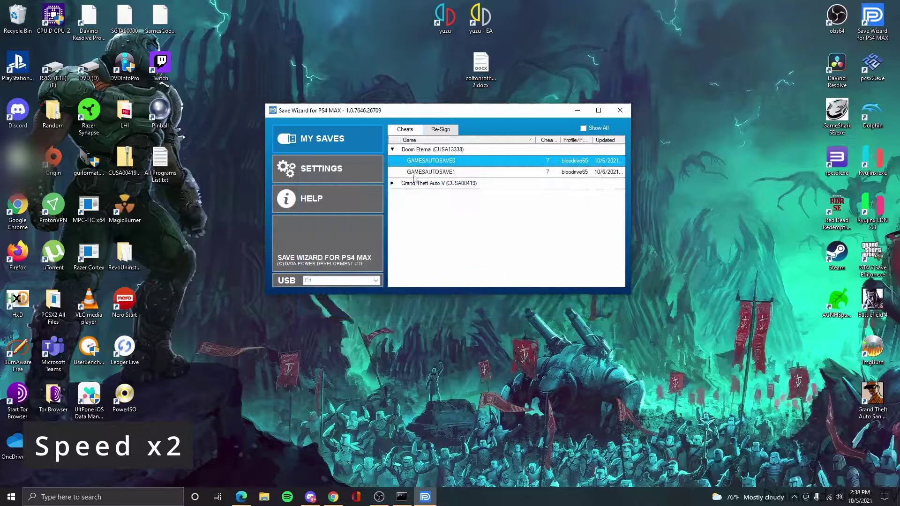
{"action": "double_click", "coordinate": [413, 149]}
{"action": "left_click", "coordinate": [441, 160]}
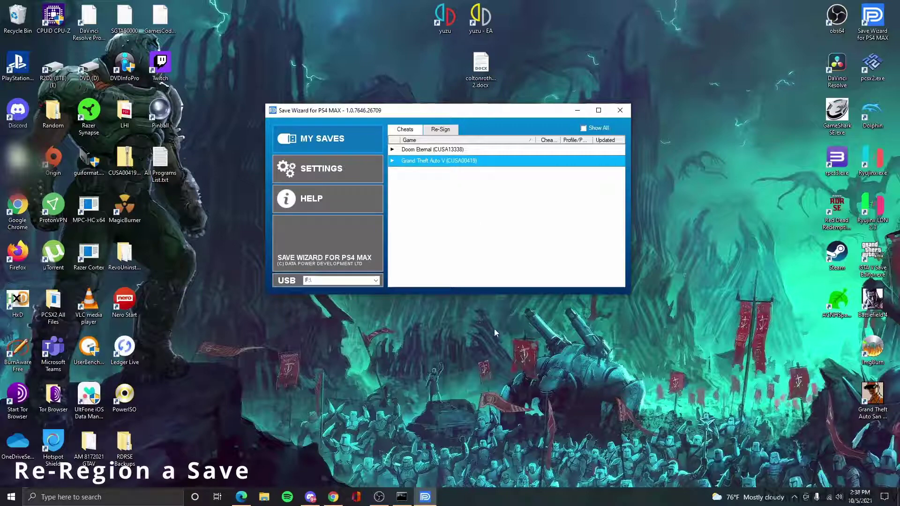
Step: Pause OBS while adding Red Dead Redemption 2 saves CUSA03041 and CUSA08519, then minimize OBS
{"action": "left_click", "coordinate": [379, 497]}
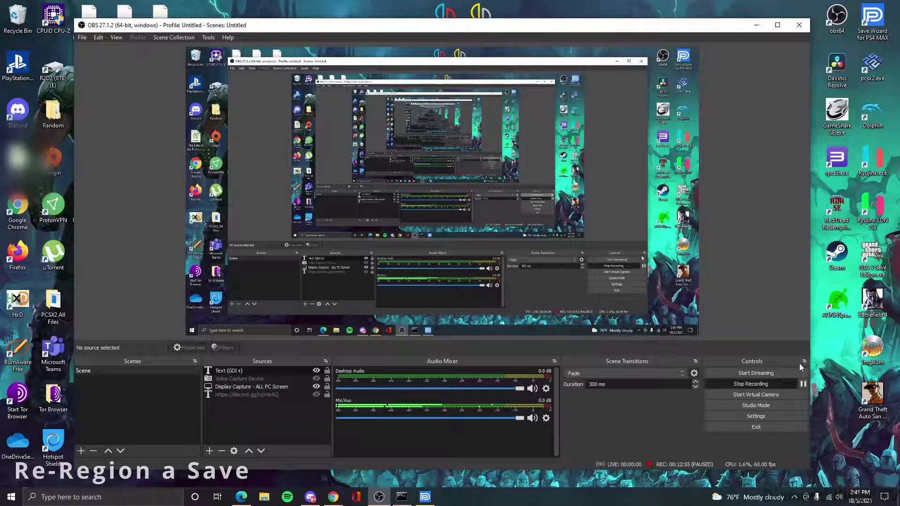
{"action": "left_click", "coordinate": [758, 27]}
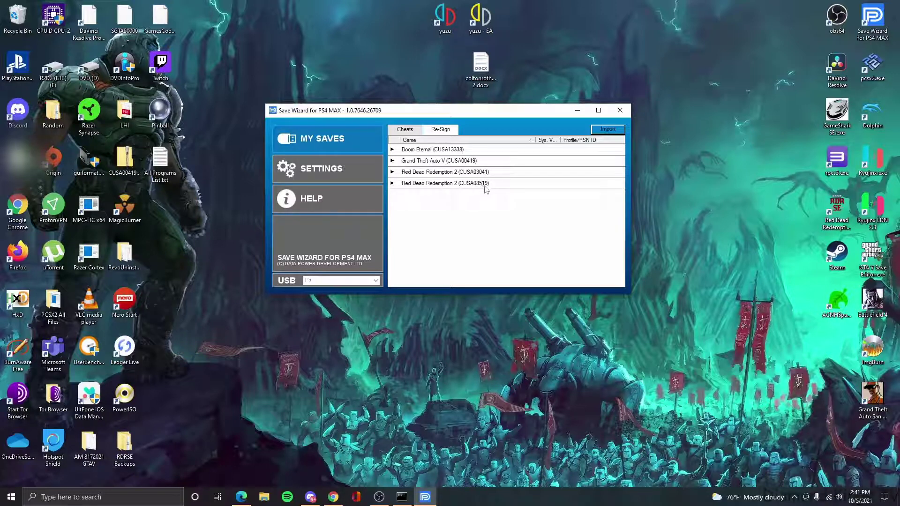
Step: Expand both Red Dead Redemption 2 saves and open the CUSA03041 Manual Save in Advanced Mode
{"action": "left_click", "coordinate": [449, 183]}
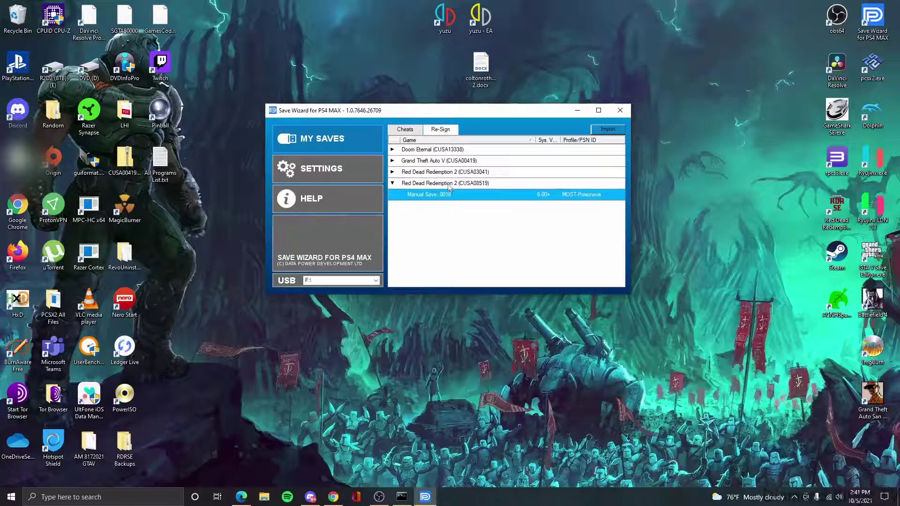
{"action": "left_click", "coordinate": [450, 177]}
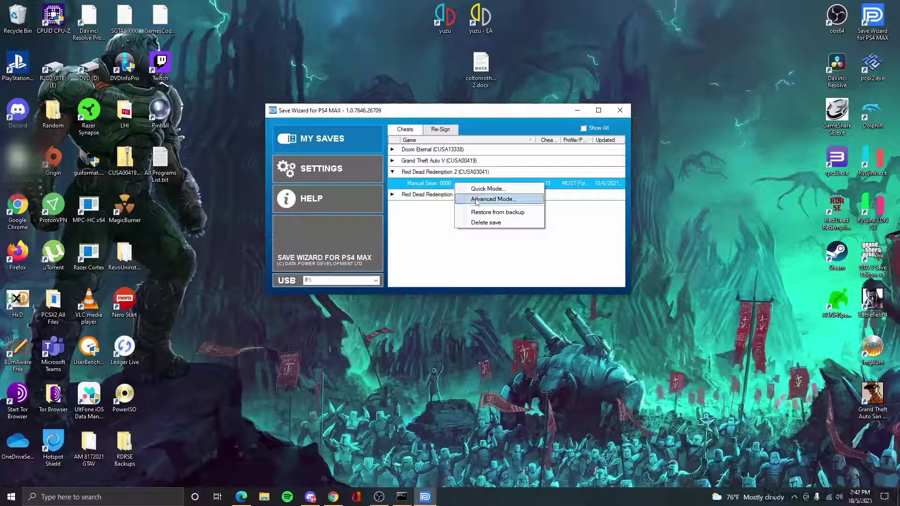
{"action": "left_click", "coordinate": [525, 201]}
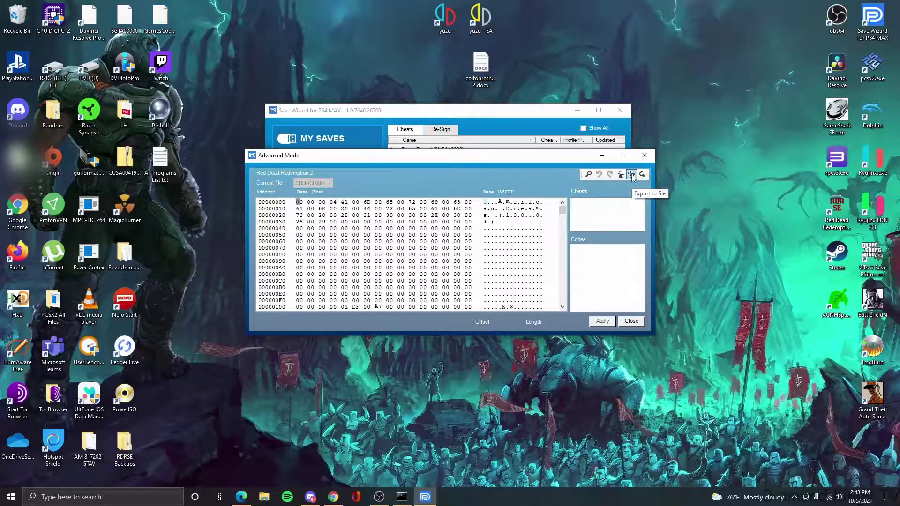
Step: Export SRDR30000 into a new folder named 'Re-Region Tutorial'
{"action": "left_click", "coordinate": [631, 175]}
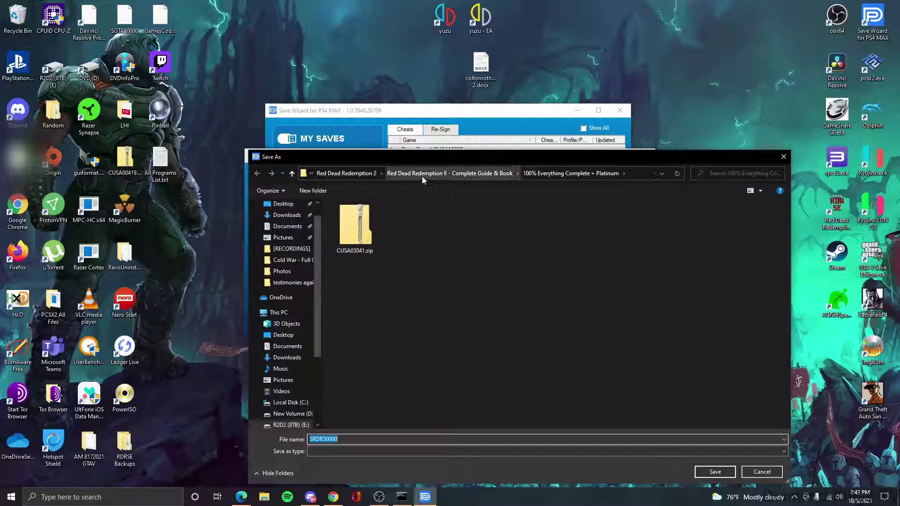
{"action": "left_click", "coordinate": [346, 174]}
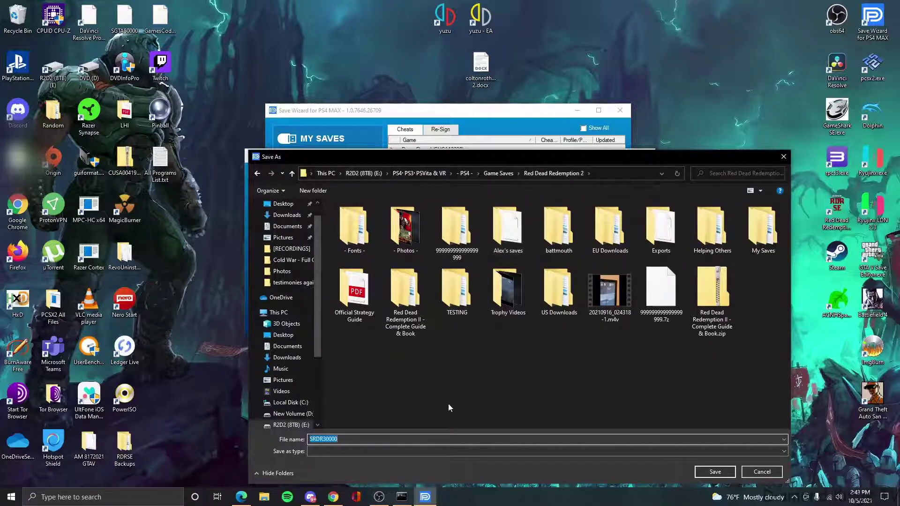
{"action": "right_click", "coordinate": [437, 373]}
{"action": "mouse_move", "coordinate": [467, 353]}
{"action": "left_click", "coordinate": [556, 353]}
{"action": "type", "text": "Re-Region Tutorial"}
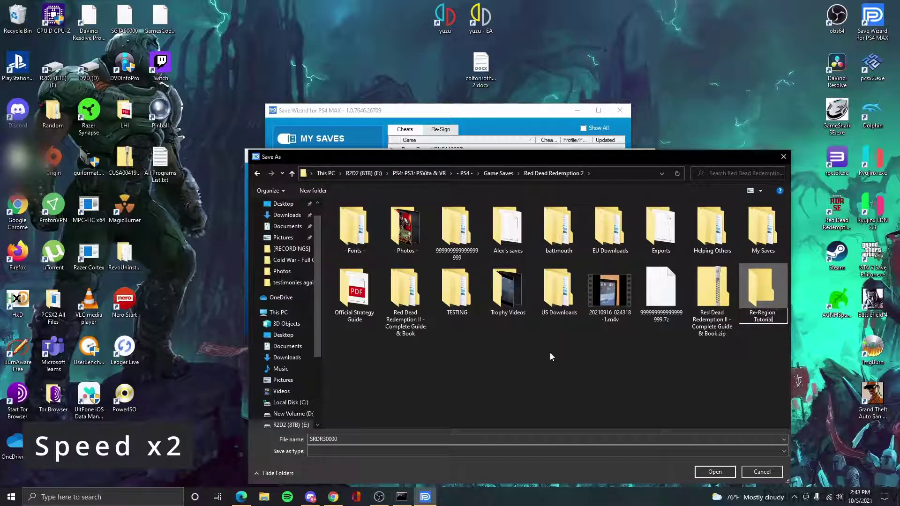
{"action": "key", "text": "Return"}
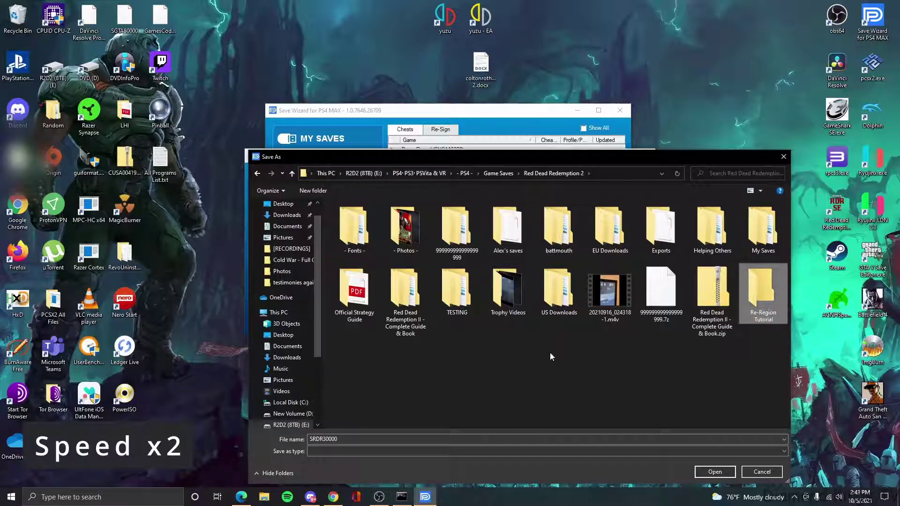
{"action": "key", "text": "Return"}
{"action": "left_click", "coordinate": [706, 472]}
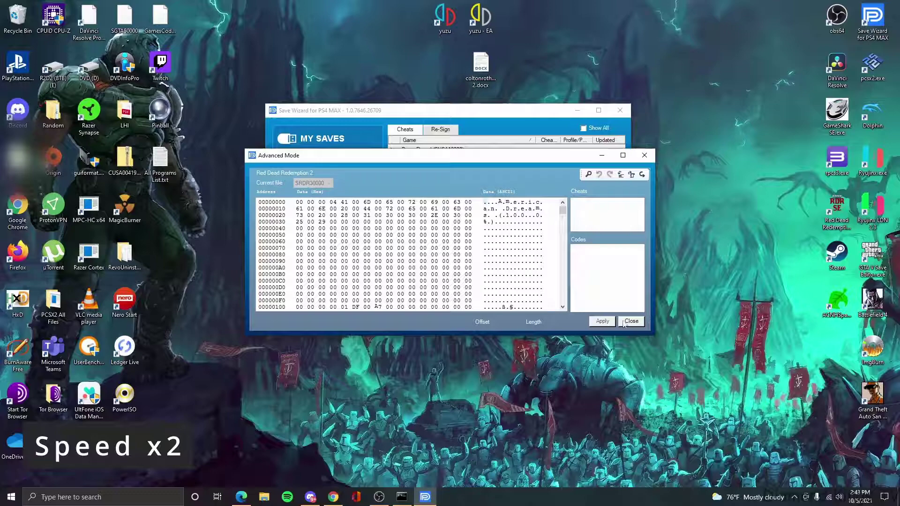
Step: Close the editor and open the CUSA08519 Manual Save in Advanced Mode
{"action": "left_click", "coordinate": [631, 321]}
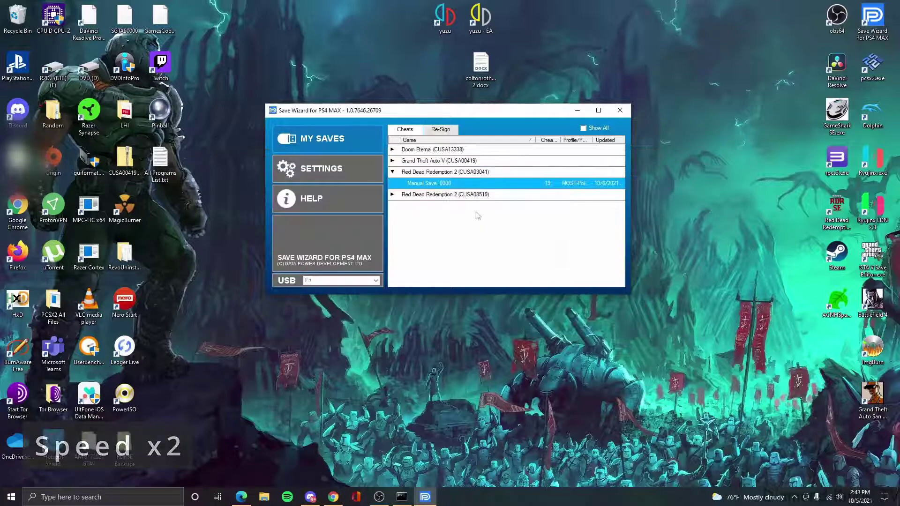
{"action": "right_click", "coordinate": [441, 196]}
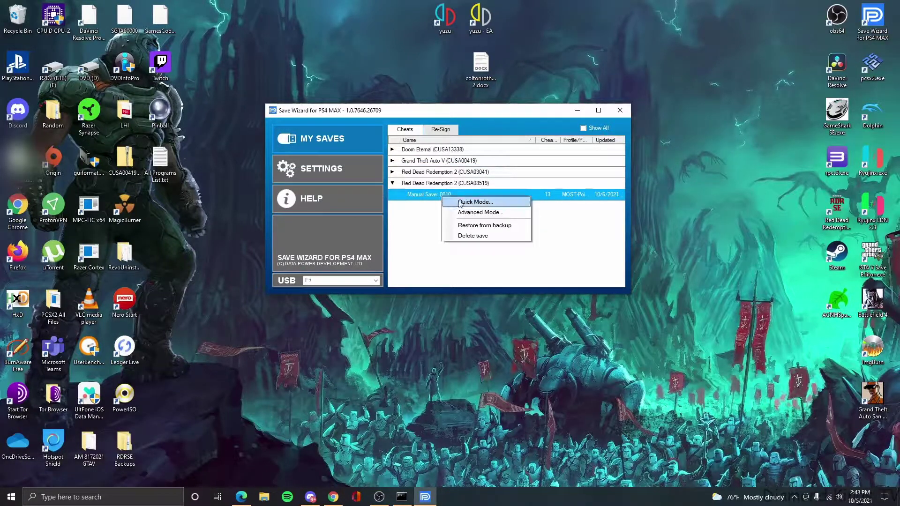
{"action": "left_click", "coordinate": [481, 212]}
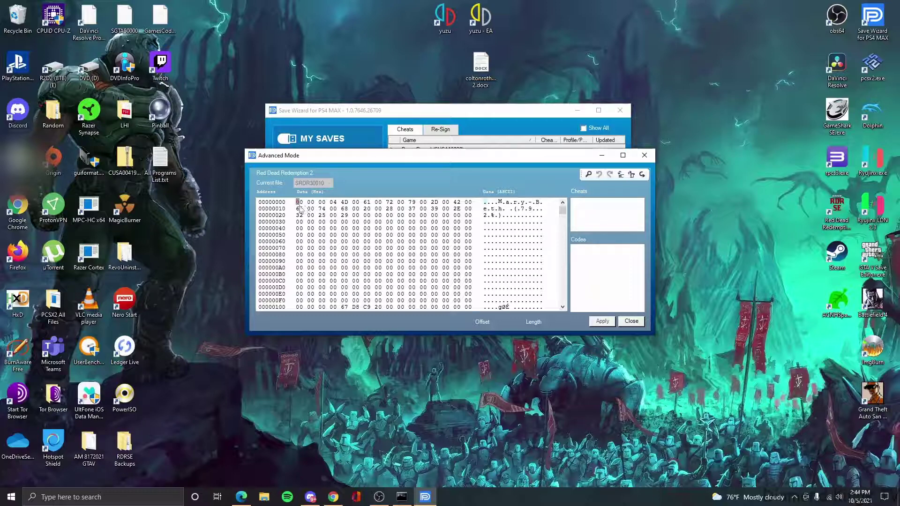
{"action": "type", "text": "0"}
Step: Import the exported SRDR30000 file and apply it to the CUSA08519 save
{"action": "left_click", "coordinate": [642, 174]}
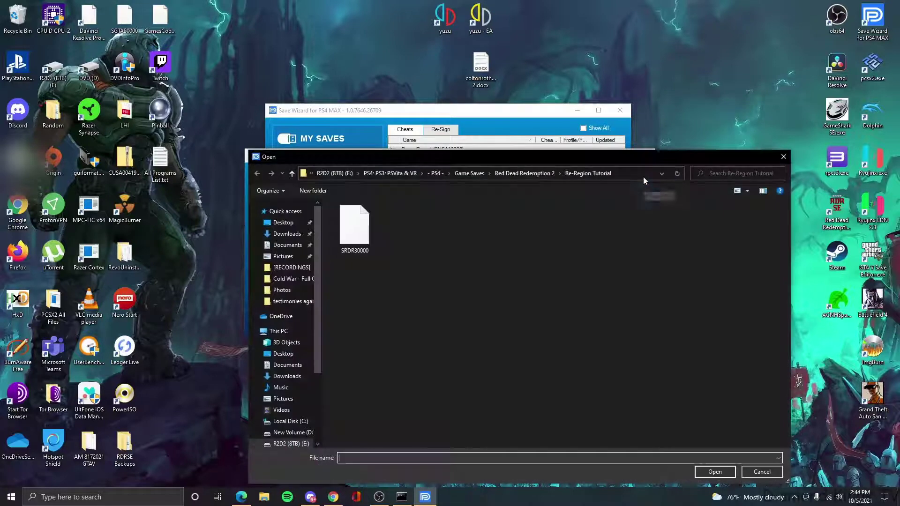
{"action": "left_click", "coordinate": [372, 218]}
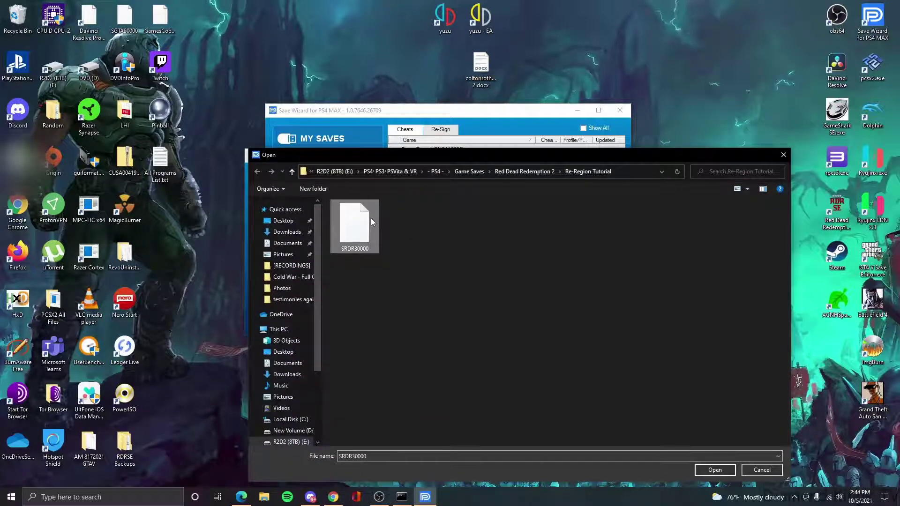
{"action": "left_click", "coordinate": [713, 470]}
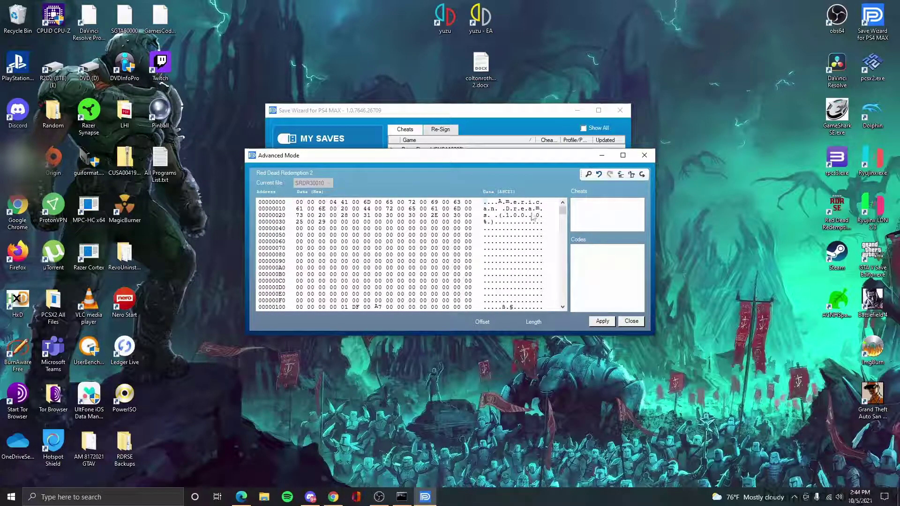
{"action": "left_click", "coordinate": [602, 321]}
{"action": "left_click", "coordinate": [479, 288]}
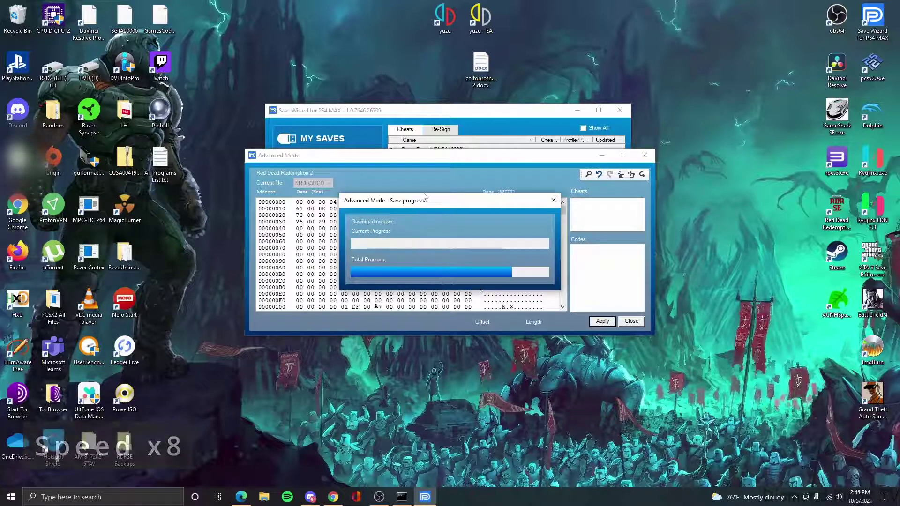
{"action": "left_click", "coordinate": [485, 280]}
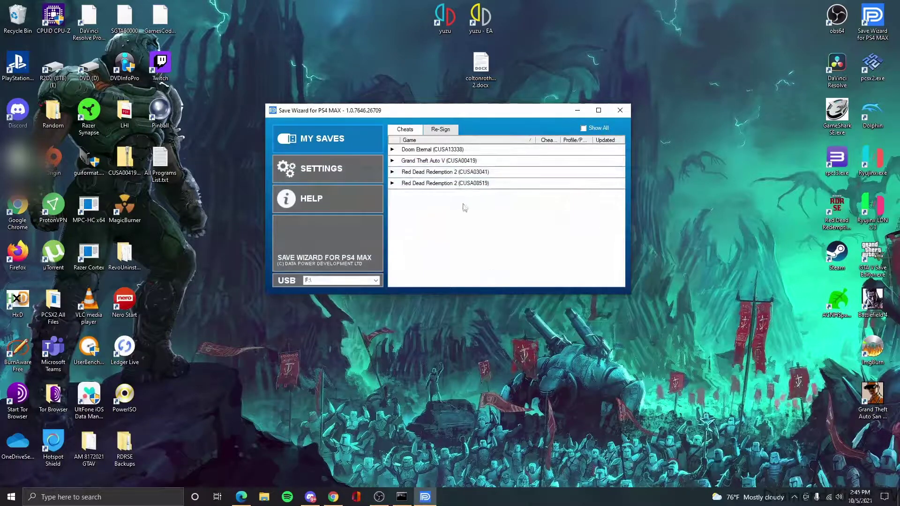
Step: Expand the CUSA03041 Red Dead Redemption 2 saves, then scroll Discord and check a member's profile
{"action": "double_click", "coordinate": [454, 172]}
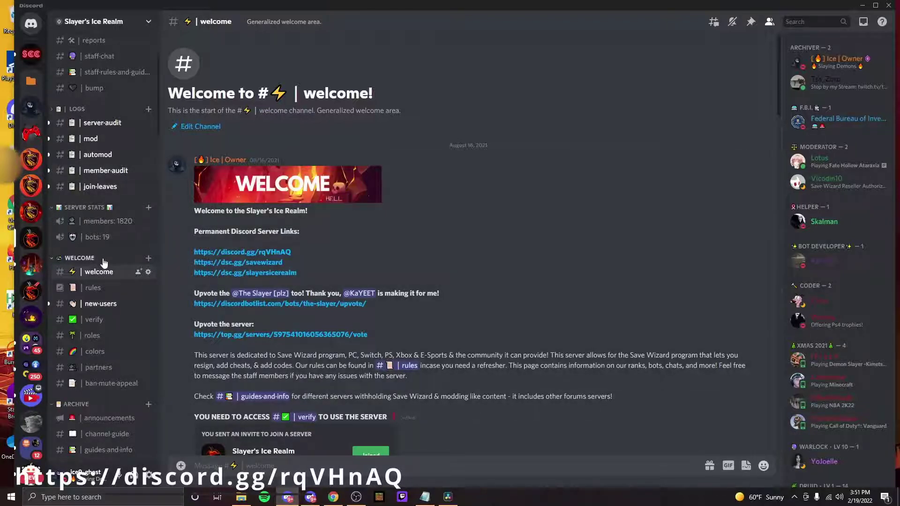
{"action": "scroll", "coordinate": [317, 275], "scroll_direction": "down", "scroll_amount": 3}
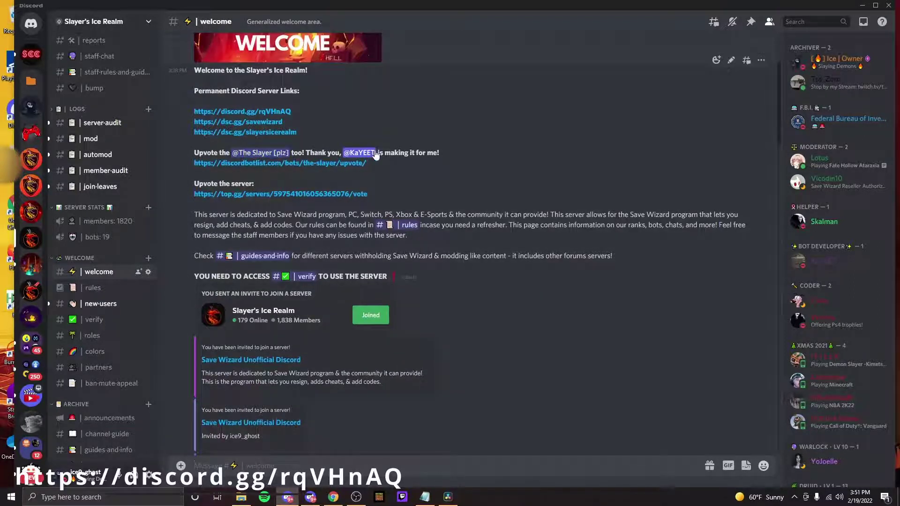
{"action": "left_click", "coordinate": [376, 155]}
{"action": "left_click", "coordinate": [375, 155]}
{"action": "scroll", "coordinate": [98, 268], "scroll_direction": "down", "scroll_amount": 5}
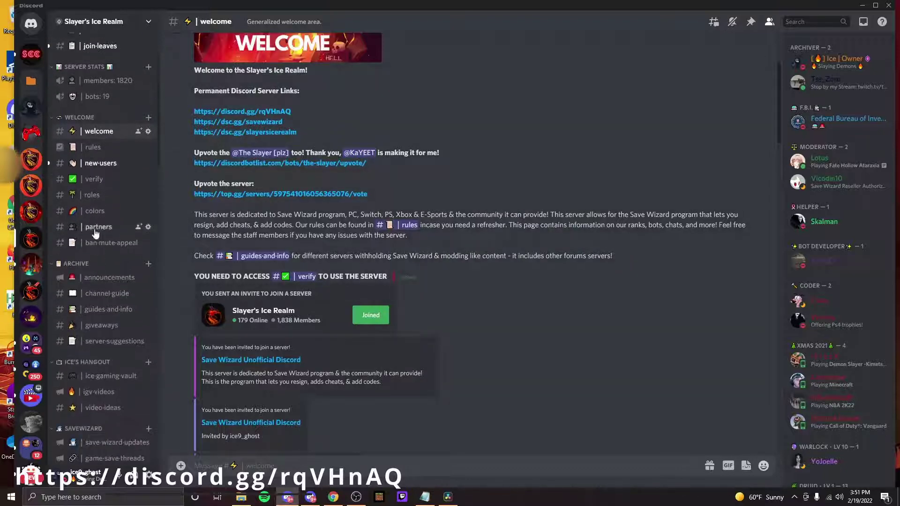
{"action": "scroll", "coordinate": [109, 204], "scroll_direction": "down", "scroll_amount": 5}
{"action": "scroll", "coordinate": [109, 205], "scroll_direction": "down", "scroll_amount": 1}
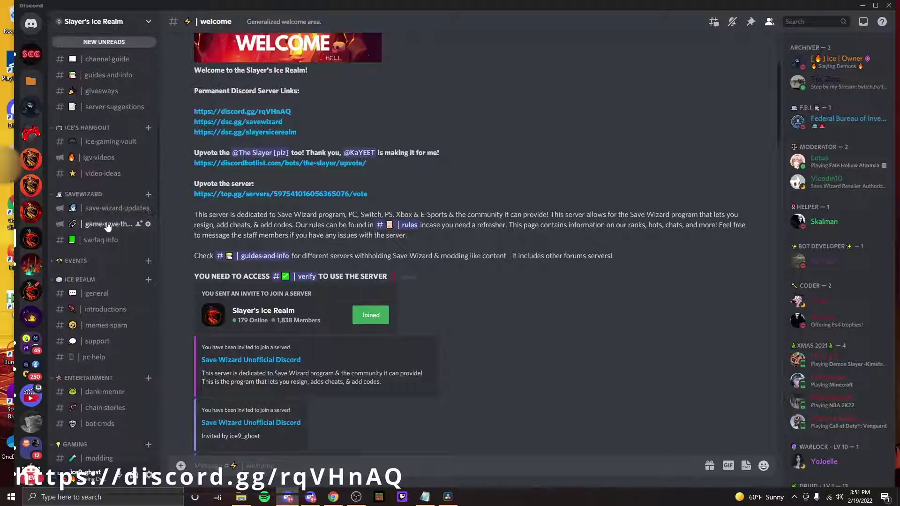
Step: Browse the game-save-threads and save-wizard-updates channels in Slayer's Ice Realm
{"action": "left_click", "coordinate": [108, 226]}
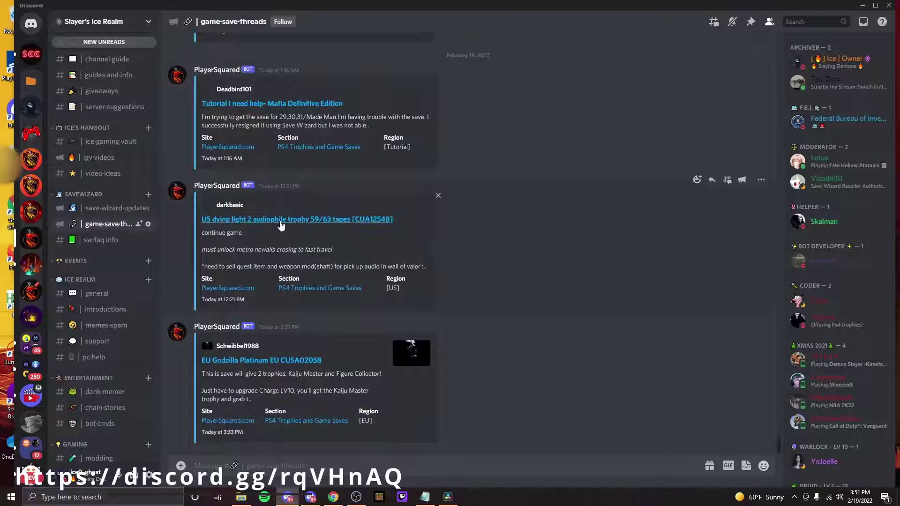
{"action": "scroll", "coordinate": [280, 225], "scroll_direction": "up", "scroll_amount": 8}
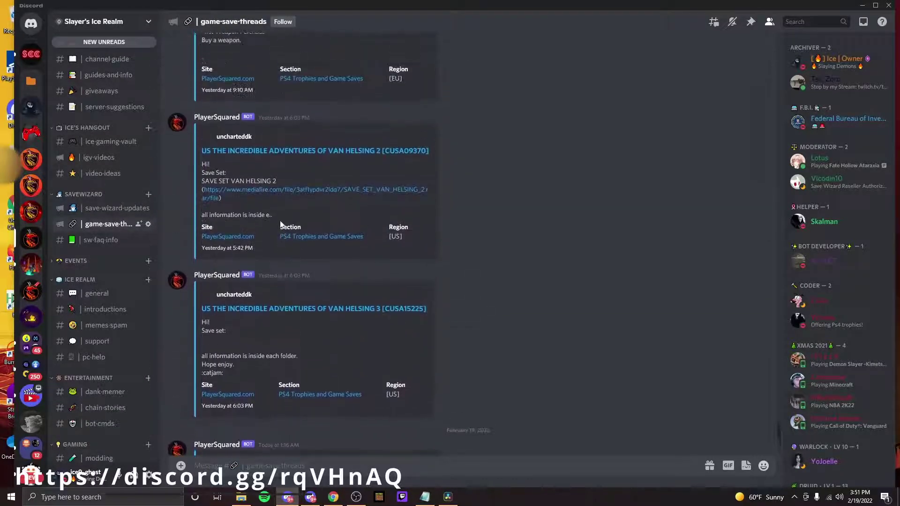
{"action": "scroll", "coordinate": [280, 224], "scroll_direction": "up", "scroll_amount": 2}
{"action": "left_click", "coordinate": [109, 208]}
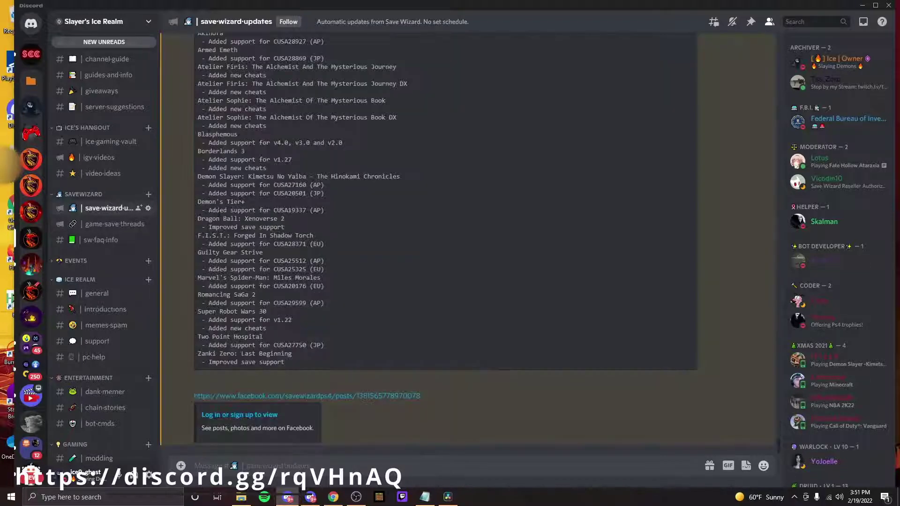
{"action": "scroll", "coordinate": [219, 212], "scroll_direction": "up", "scroll_amount": 4}
{"action": "scroll", "coordinate": [218, 211], "scroll_direction": "down", "scroll_amount": 4}
{"action": "scroll", "coordinate": [102, 250], "scroll_direction": "down", "scroll_amount": 1}
Step: Browse the sw-faq-info and guides-and-info channels
{"action": "left_click", "coordinate": [100, 192]}
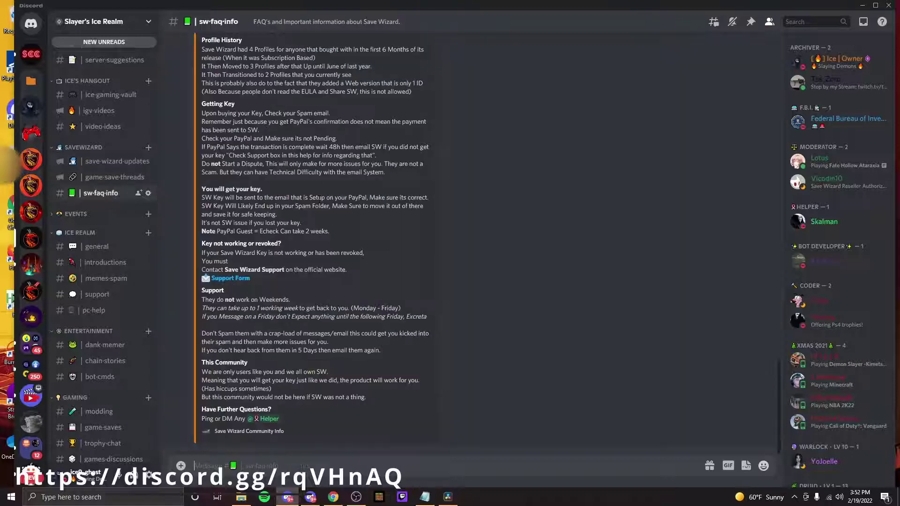
{"action": "scroll", "coordinate": [322, 187], "scroll_direction": "up", "scroll_amount": 7}
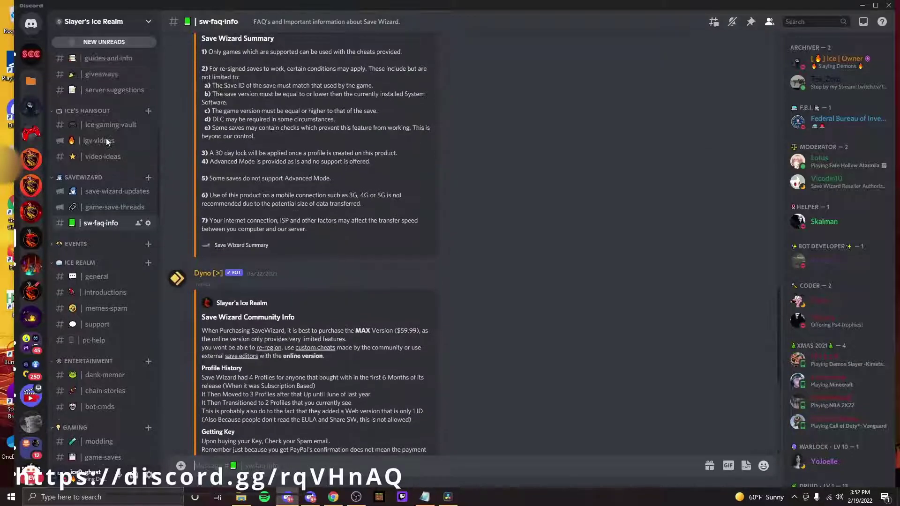
{"action": "scroll", "coordinate": [106, 141], "scroll_direction": "up", "scroll_amount": 3}
{"action": "left_click", "coordinate": [109, 122]}
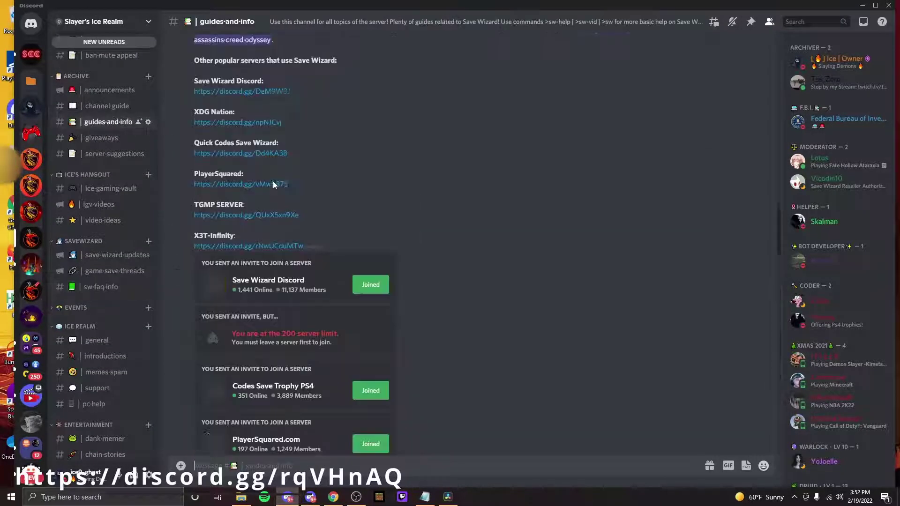
{"action": "scroll", "coordinate": [336, 207], "scroll_direction": "up", "scroll_amount": 10}
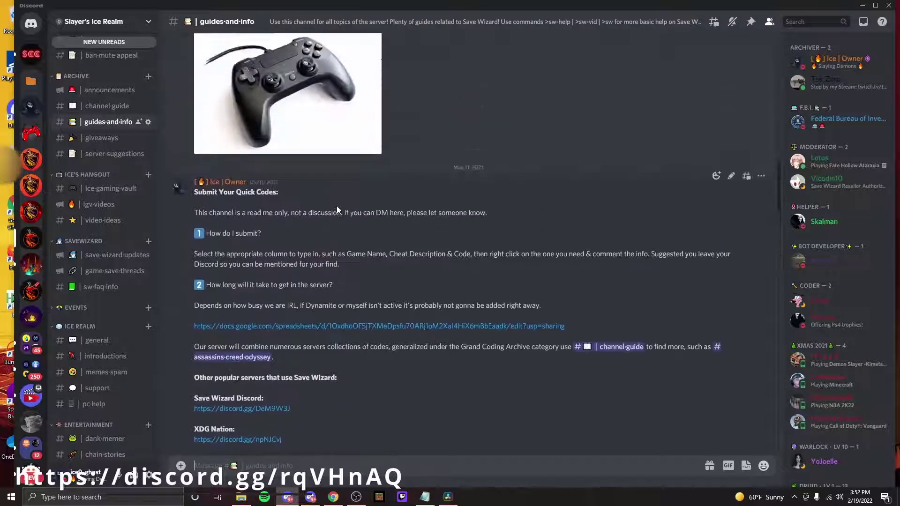
{"action": "scroll", "coordinate": [290, 215], "scroll_direction": "up", "scroll_amount": 5}
{"action": "scroll", "coordinate": [105, 295], "scroll_direction": "down", "scroll_amount": 5}
{"action": "scroll", "coordinate": [105, 294], "scroll_direction": "down", "scroll_amount": 4}
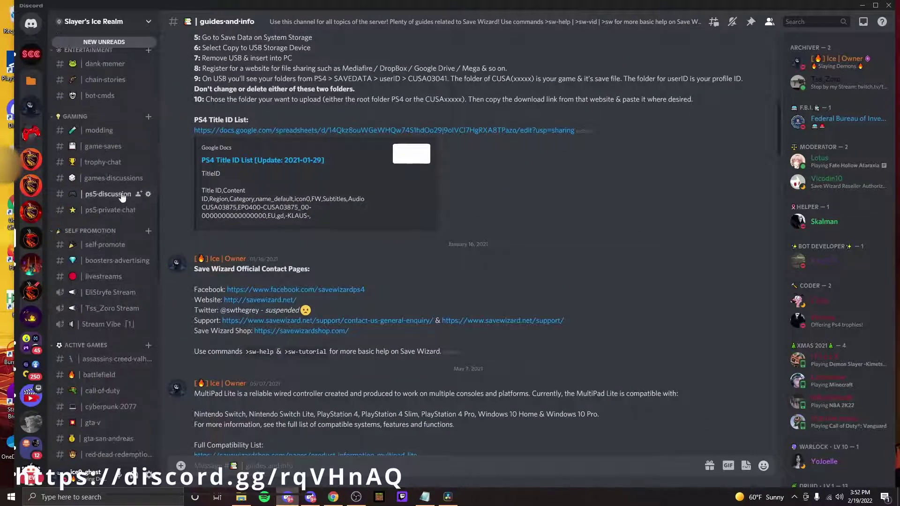
Step: Visit trophy-chat, then scroll through the cat images and memes in memes-spam
{"action": "left_click", "coordinate": [96, 165]}
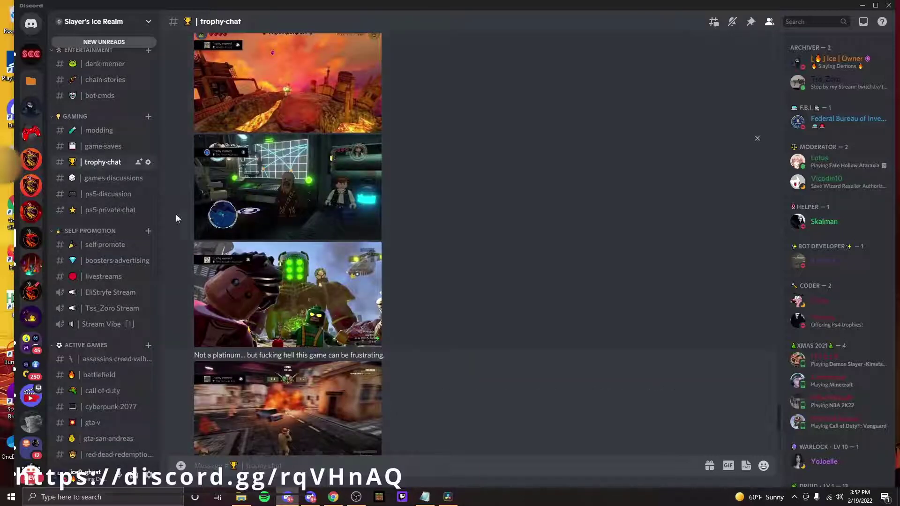
{"action": "scroll", "coordinate": [108, 188], "scroll_direction": "up", "scroll_amount": 4}
{"action": "left_click", "coordinate": [107, 185]}
{"action": "scroll", "coordinate": [286, 276], "scroll_direction": "up", "scroll_amount": 10}
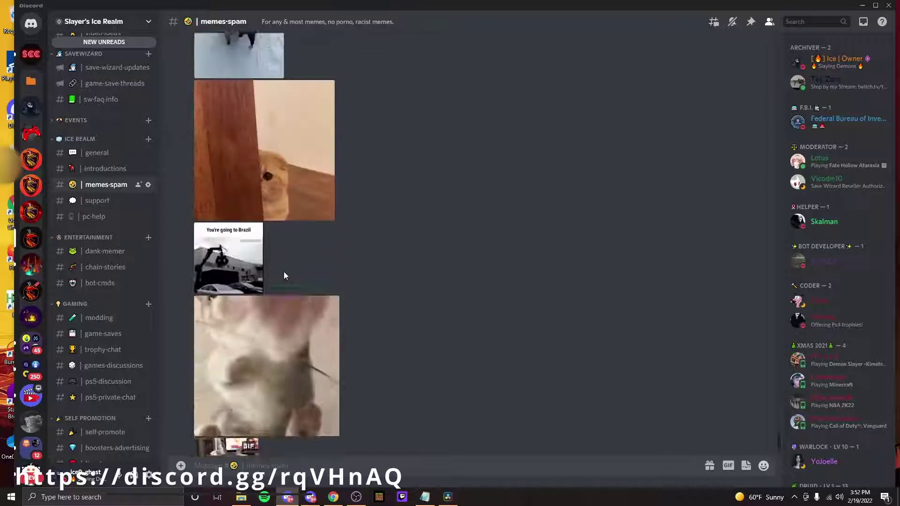
{"action": "scroll", "coordinate": [95, 310], "scroll_direction": "down", "scroll_amount": 5}
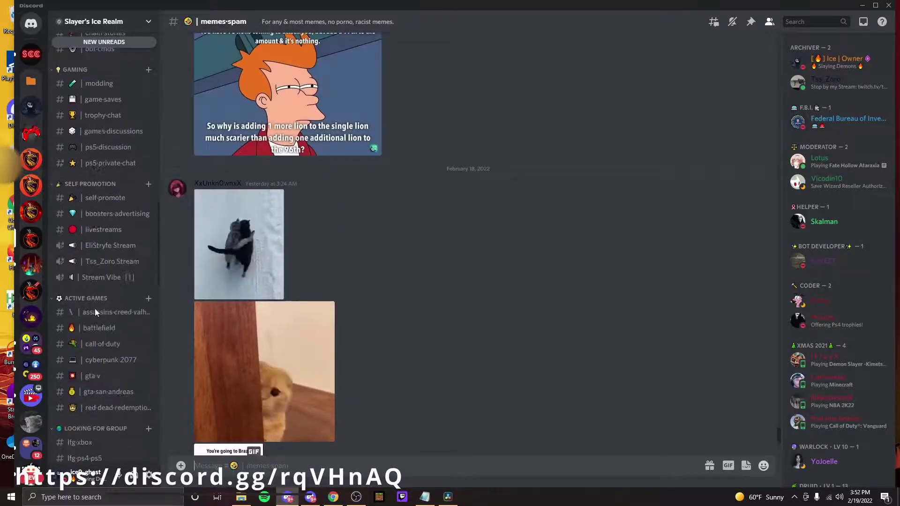
{"action": "scroll", "coordinate": [96, 316], "scroll_direction": "down", "scroll_amount": 7}
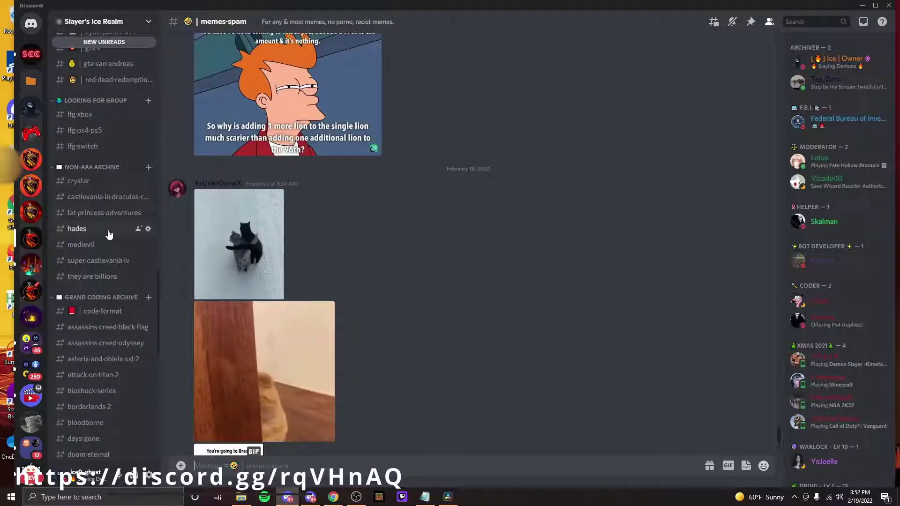
{"action": "scroll", "coordinate": [113, 299], "scroll_direction": "down", "scroll_amount": 4}
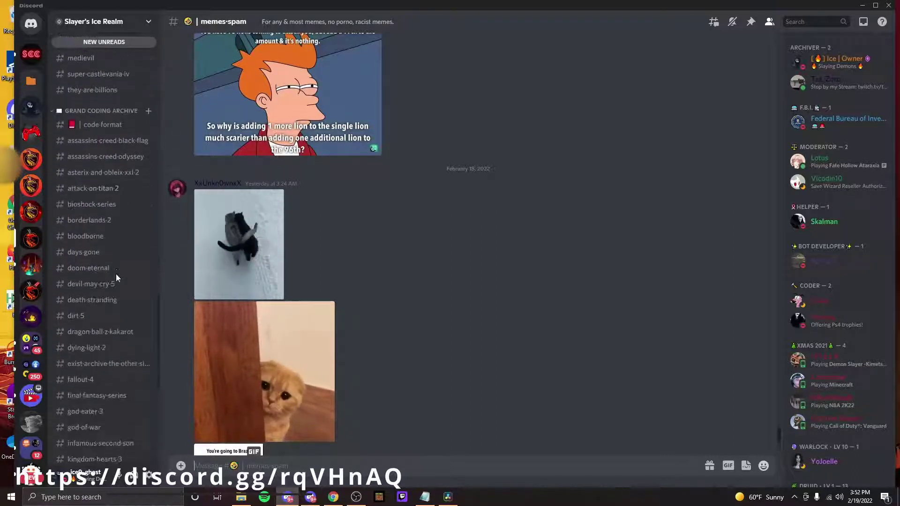
{"action": "scroll", "coordinate": [116, 279], "scroll_direction": "down", "scroll_amount": 5}
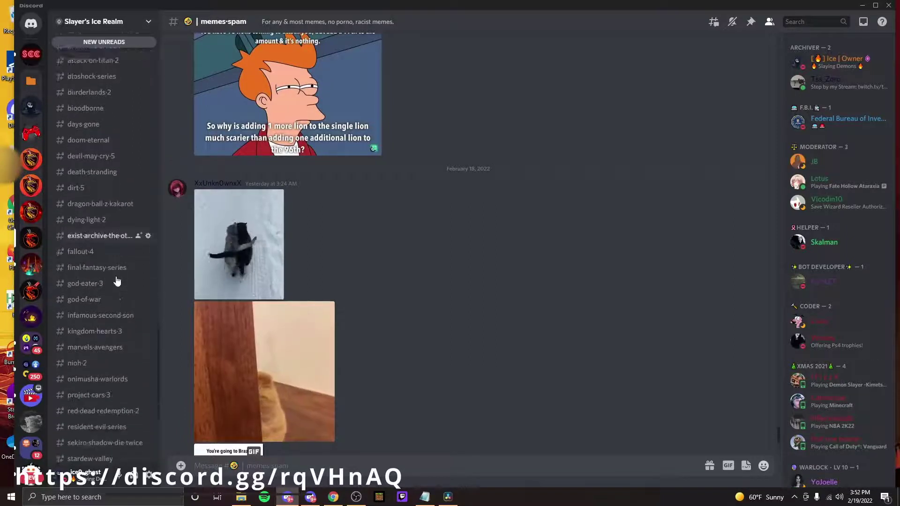
{"action": "scroll", "coordinate": [115, 284], "scroll_direction": "down", "scroll_amount": 3}
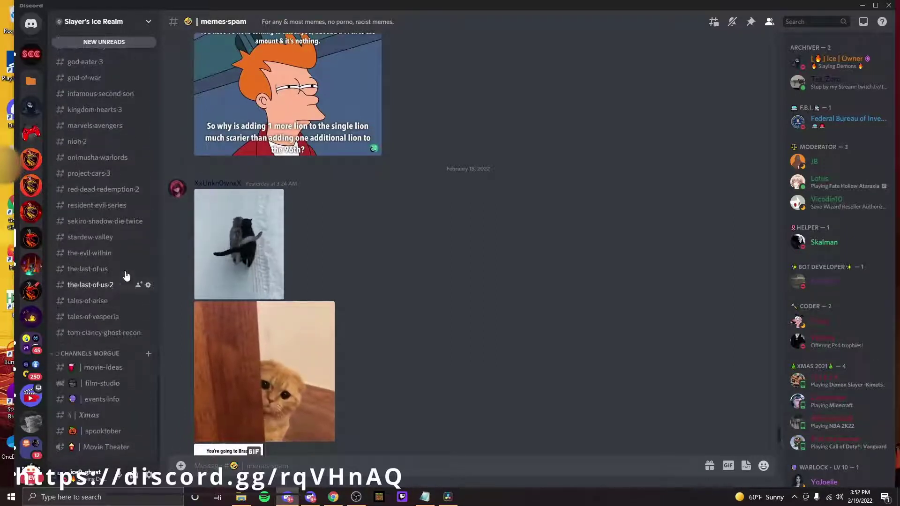